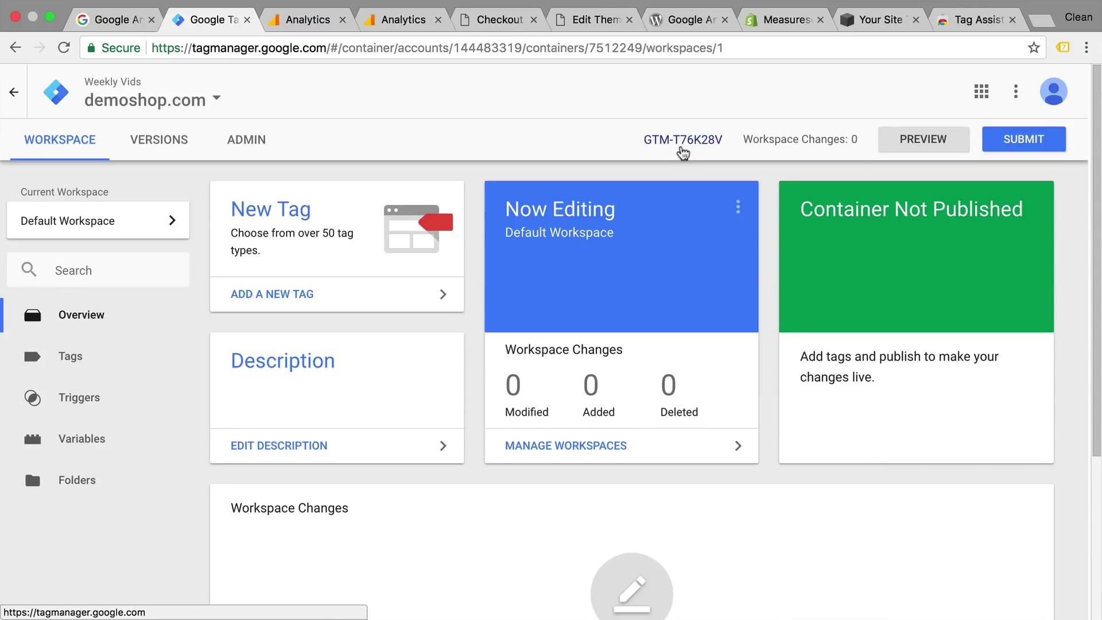
Step: Show the Google Analytics Solutions 'Turn insights into action' homepage
left_click(682, 151)
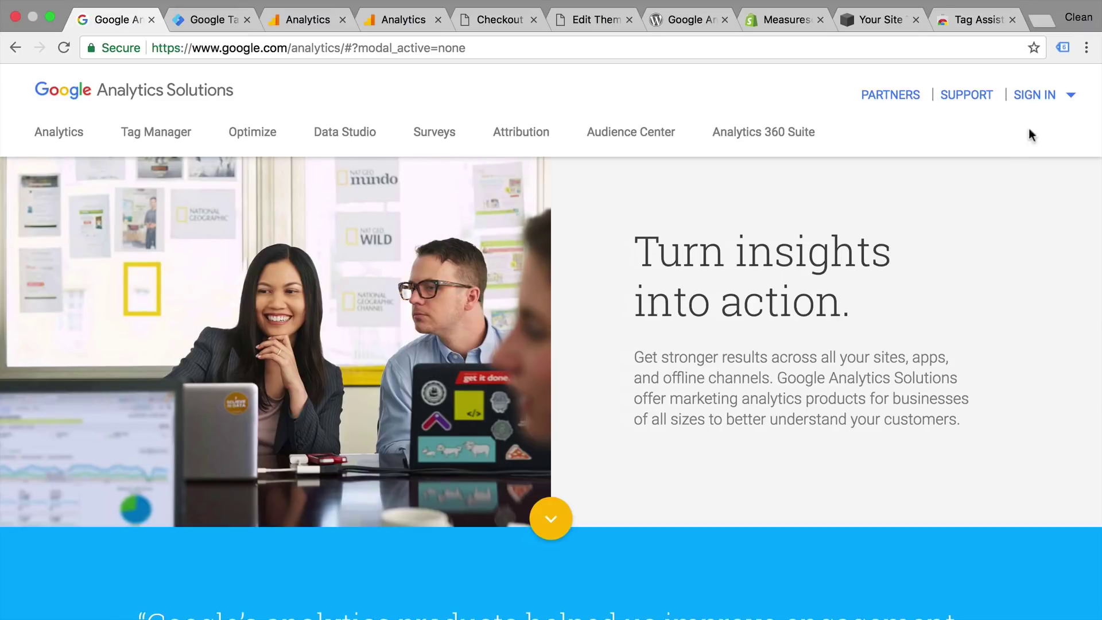
Step: Show the demoshop.com property's Tracking Code page with tracking ID UA-54228974-1 and its script
left_click(1052, 97)
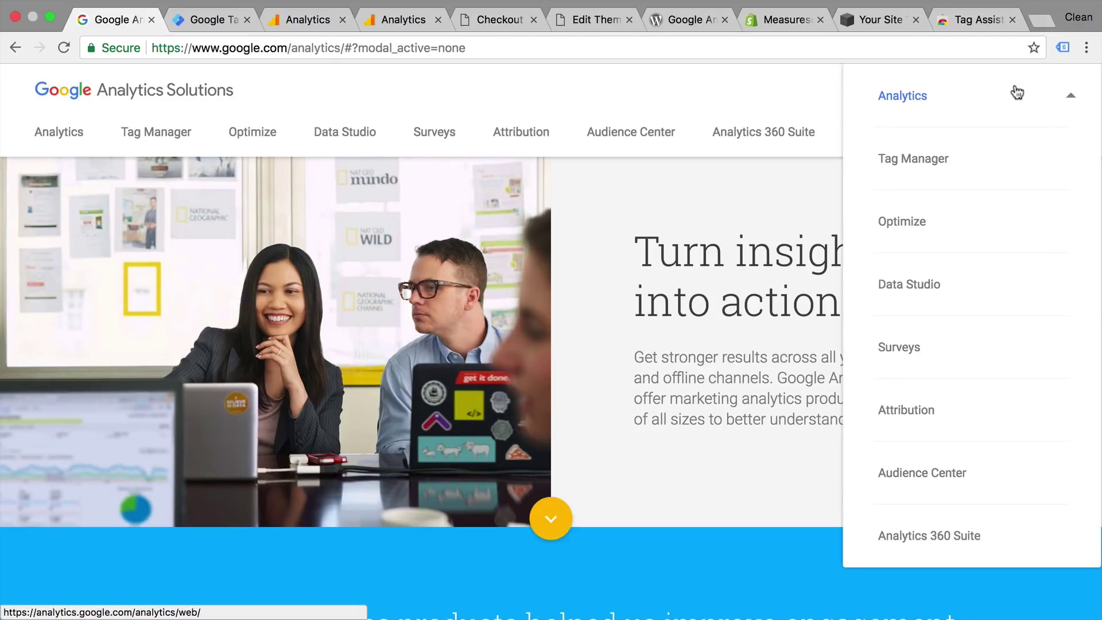
left_click(208, 21)
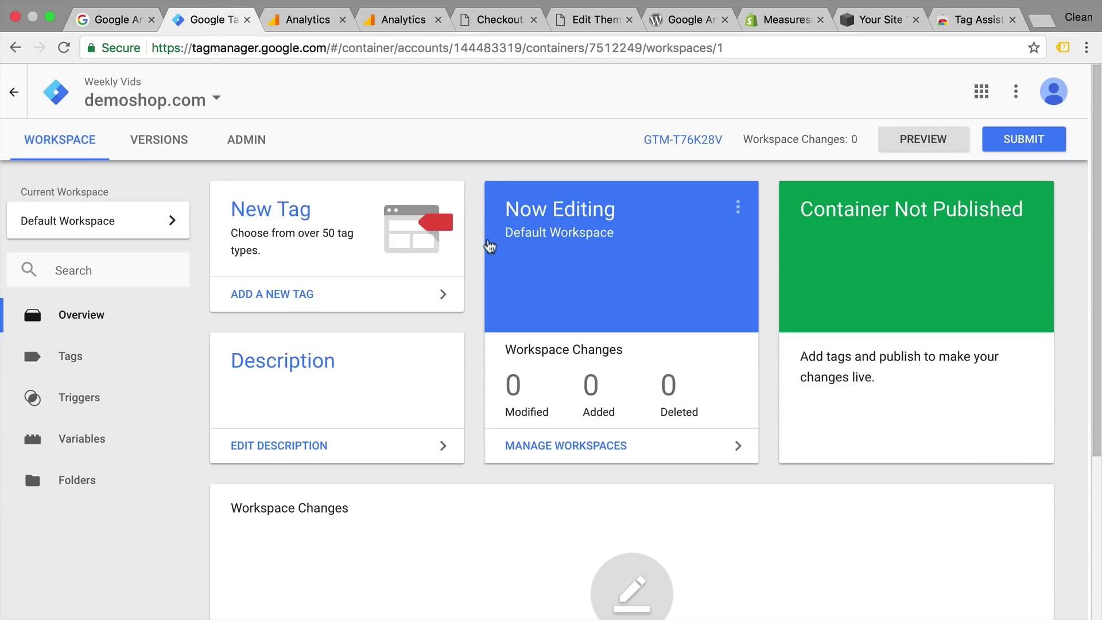
left_click(313, 23)
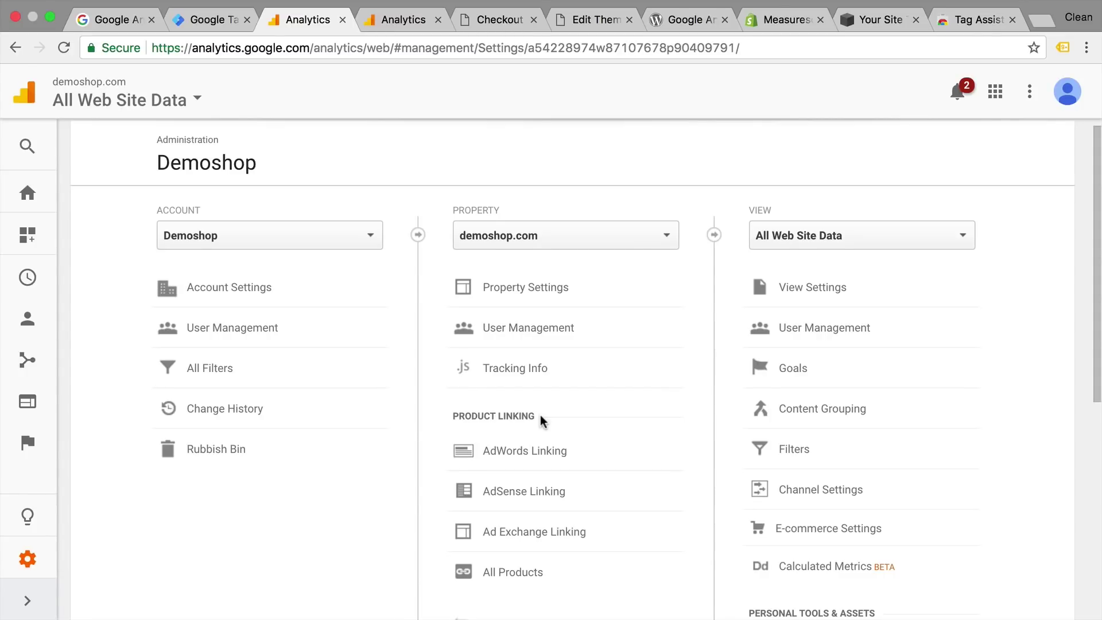
left_click(515, 370)
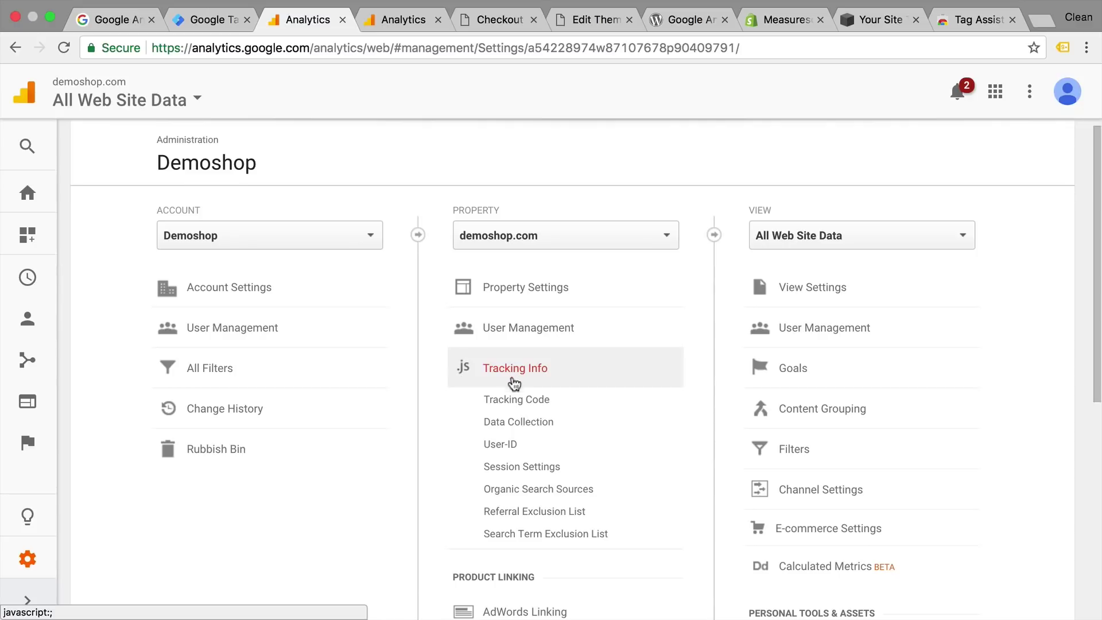
left_click(500, 400)
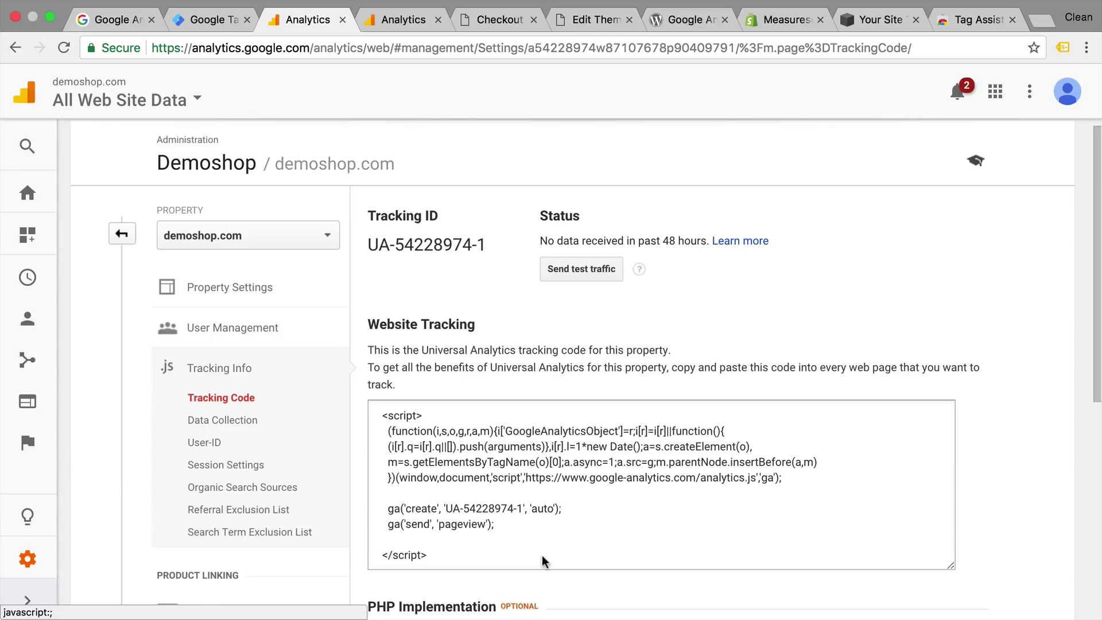
Step: Review the GTM-T76K28V head and body install snippets, then bring up the Demoshop Shop page
left_click(196, 29)
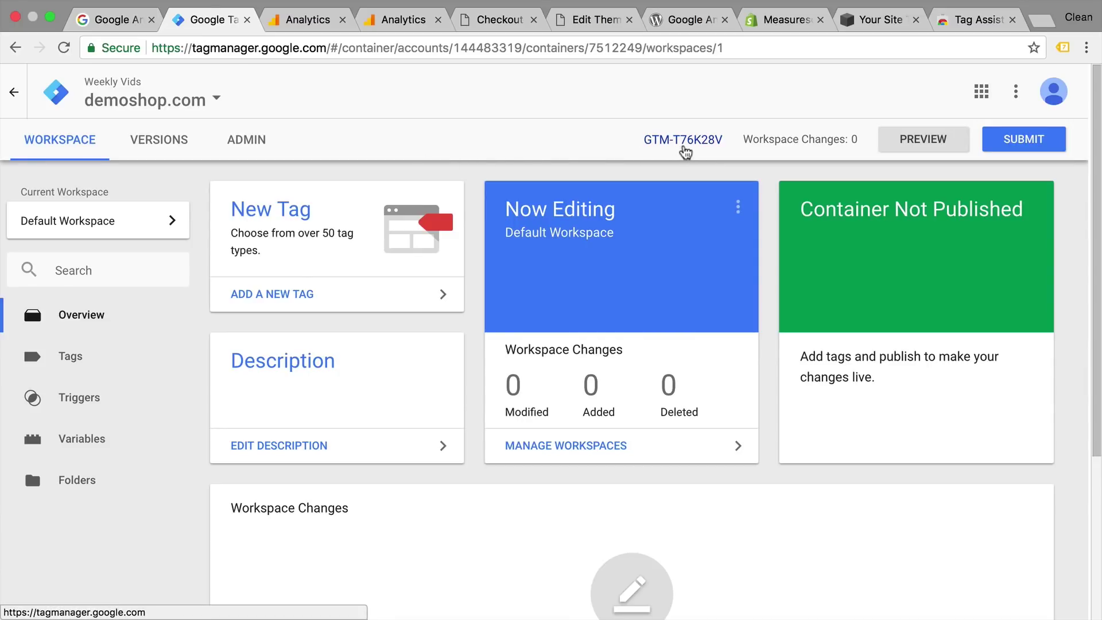
left_click(677, 150)
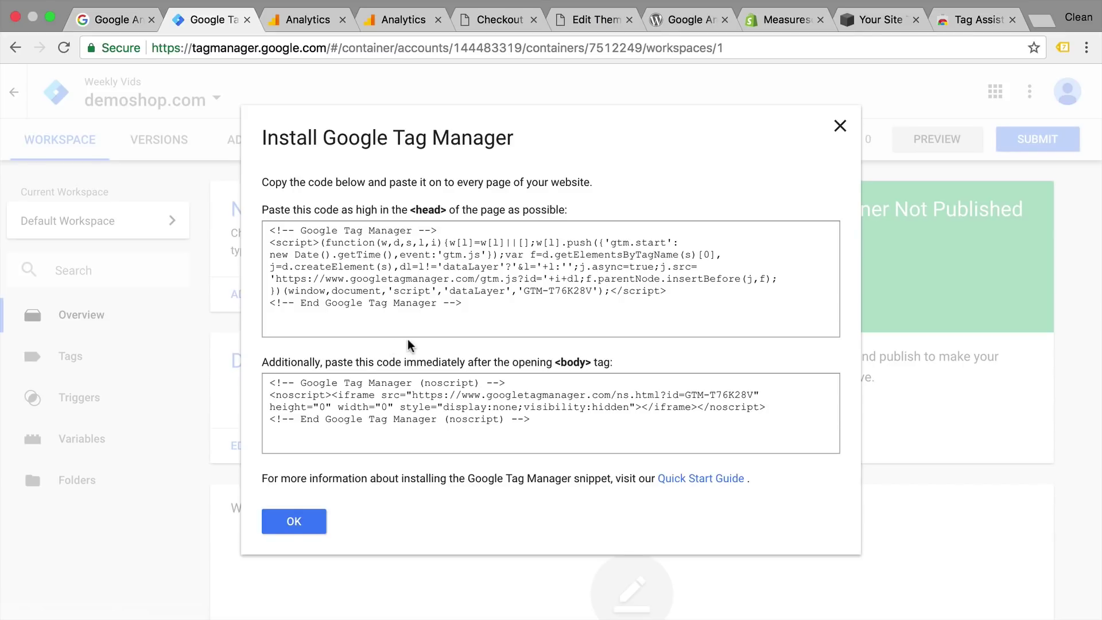
left_click_drag(408, 210, 456, 213)
left_click_drag(553, 362, 608, 361)
left_click(645, 360)
left_click(487, 23)
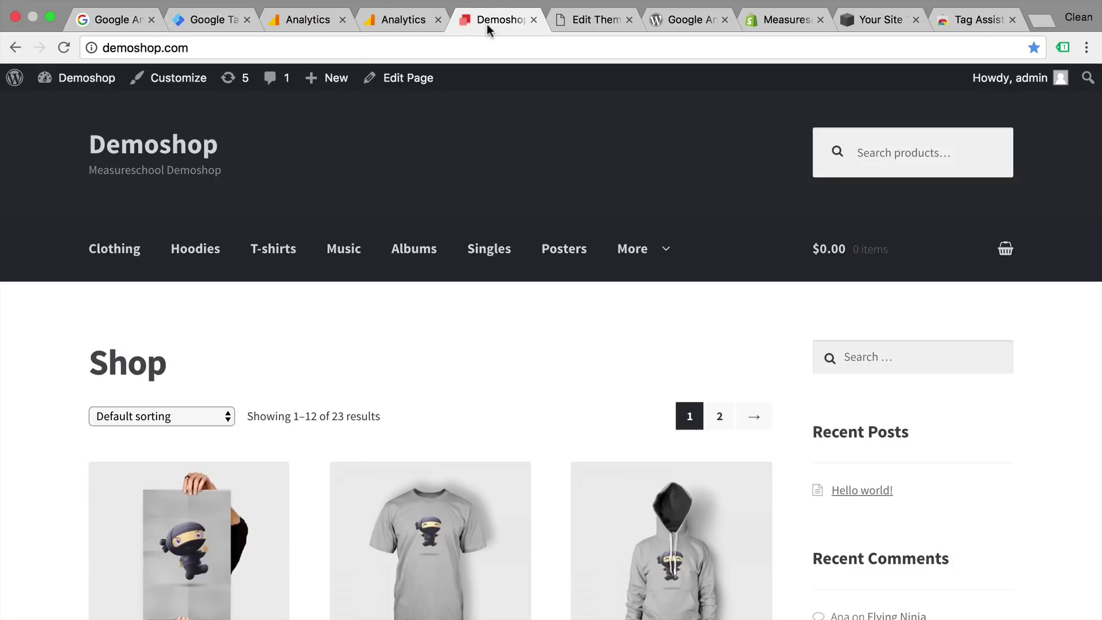
Step: Check the analytics code in the theme's header.php file
left_click(570, 20)
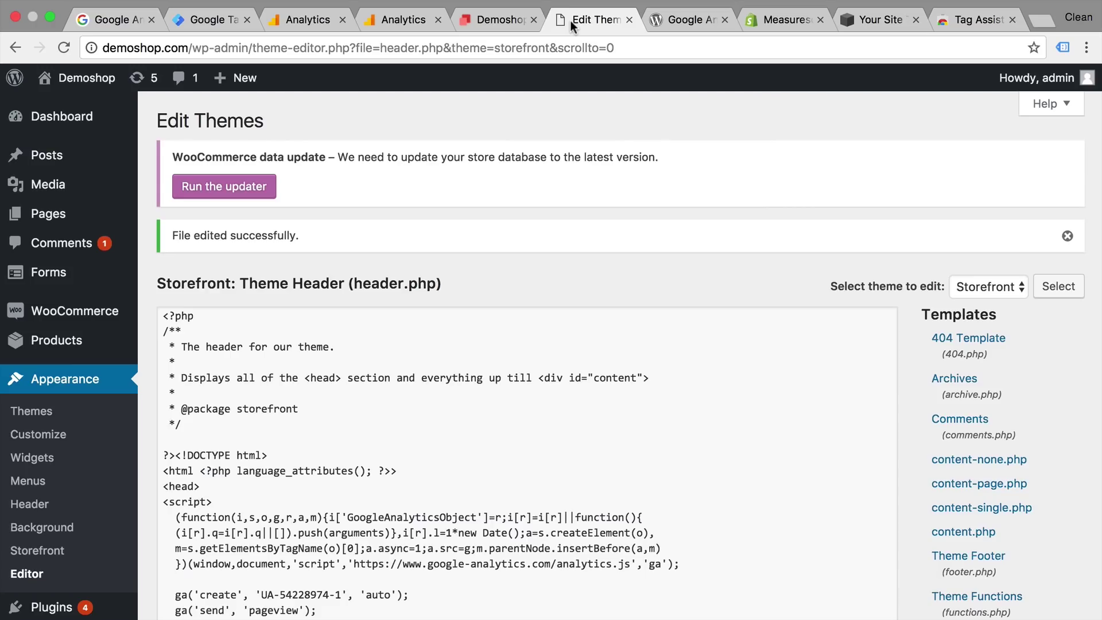
scroll(451, 507, "down", 3)
scroll(450, 507, "up", 3)
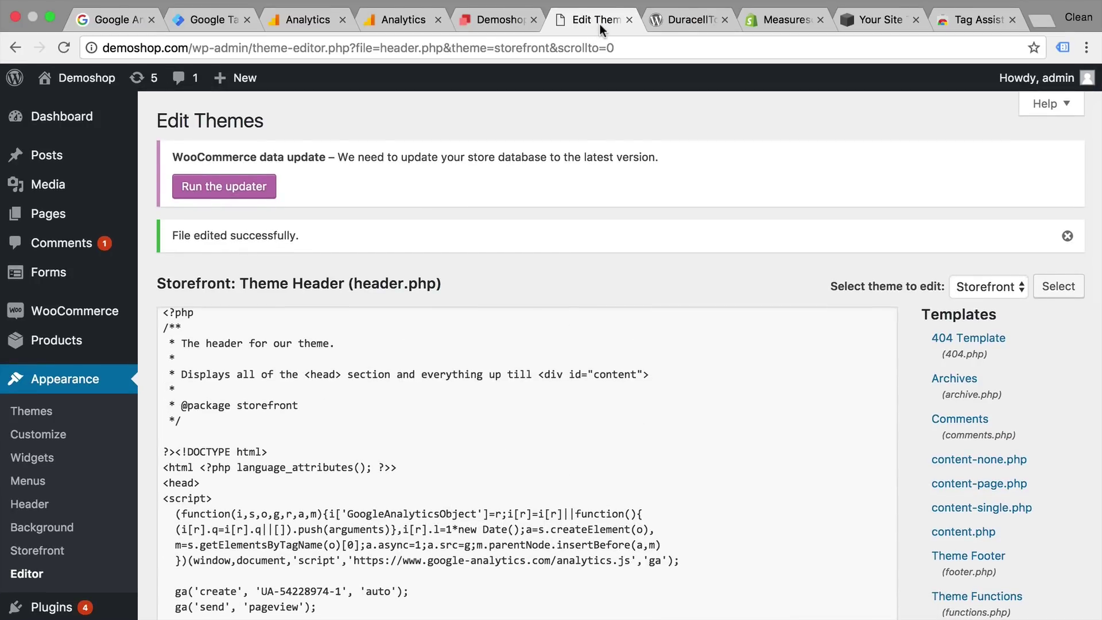
Step: Browse the wordpress.org page for DuracellTomi's Google Tag Manager for WordPress plugin 1.7.1
left_click(712, 25)
scroll(613, 234, "down", 5)
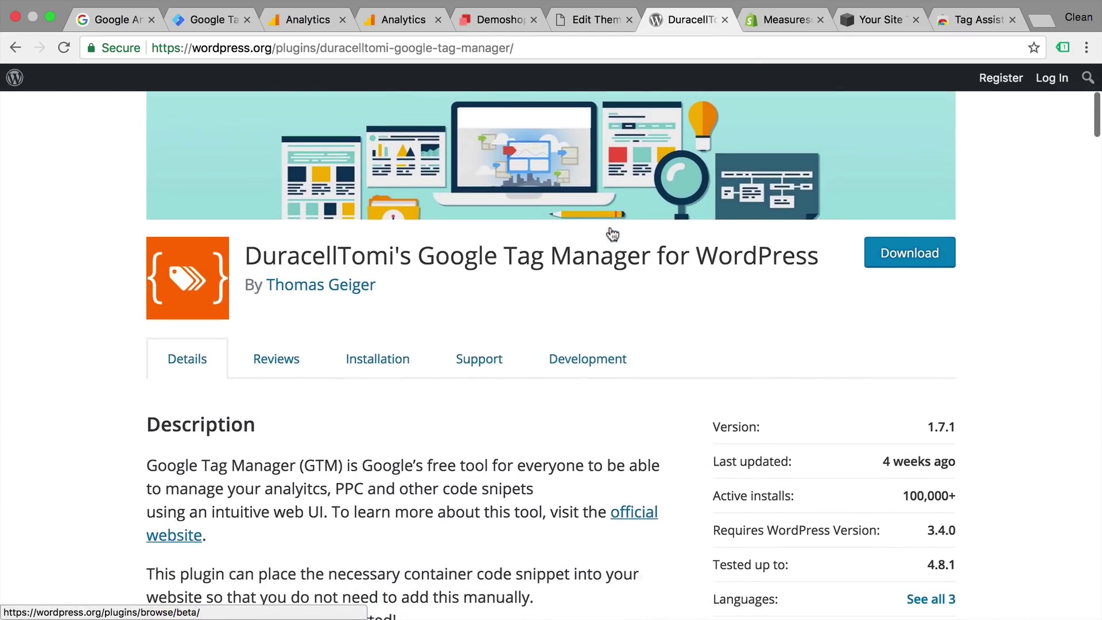
scroll(612, 233, "down", 3)
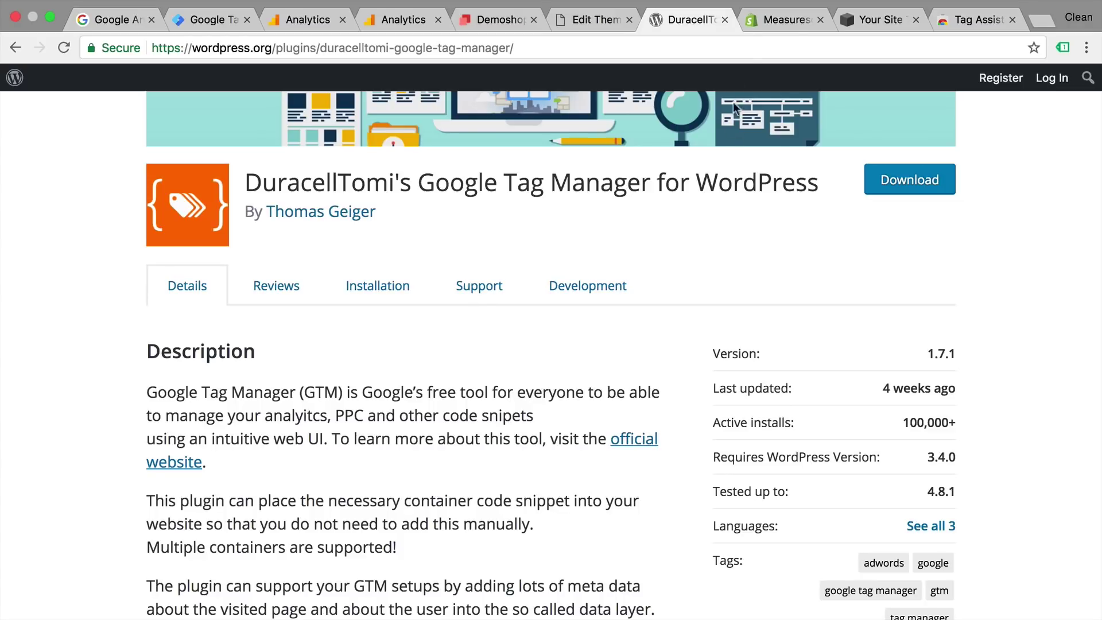
Step: Show Shopify's Online Store Preferences page with the empty Google Analytics account field
left_click(761, 21)
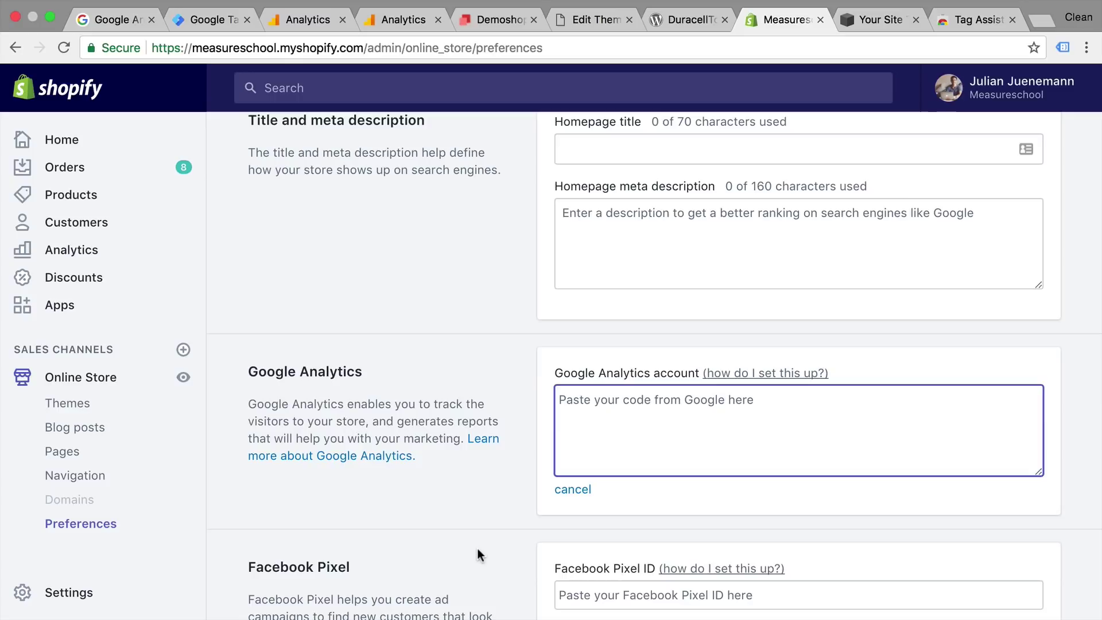
Step: Look through Squarespace's Code Injection settings with their empty Header and Footer fields
left_click(866, 22)
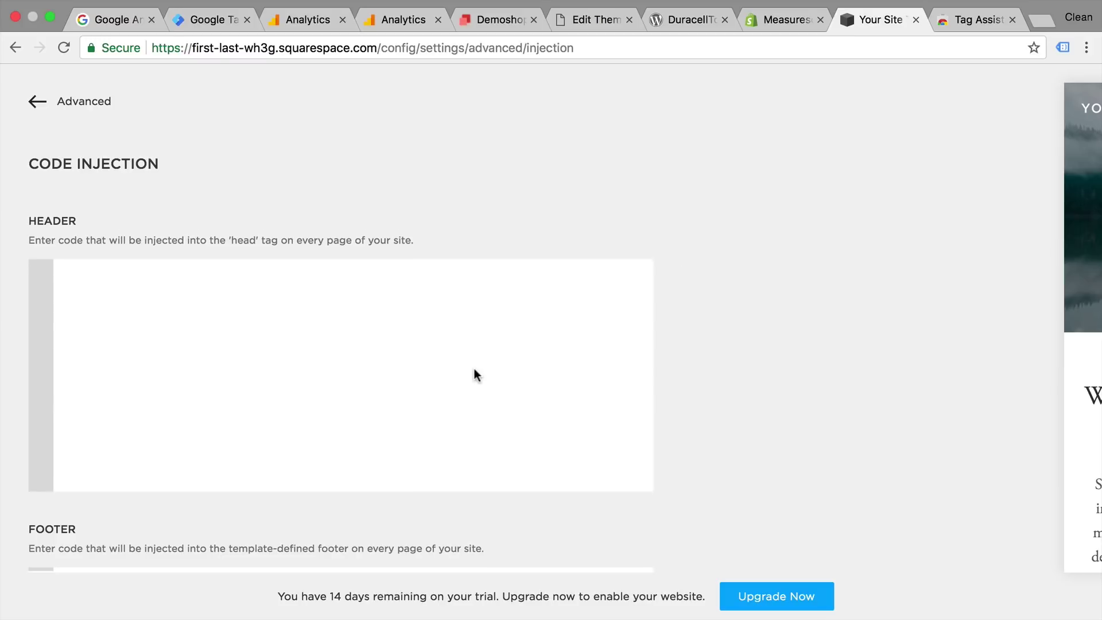
scroll(475, 376, "down", 5)
scroll(472, 439, "down", 5)
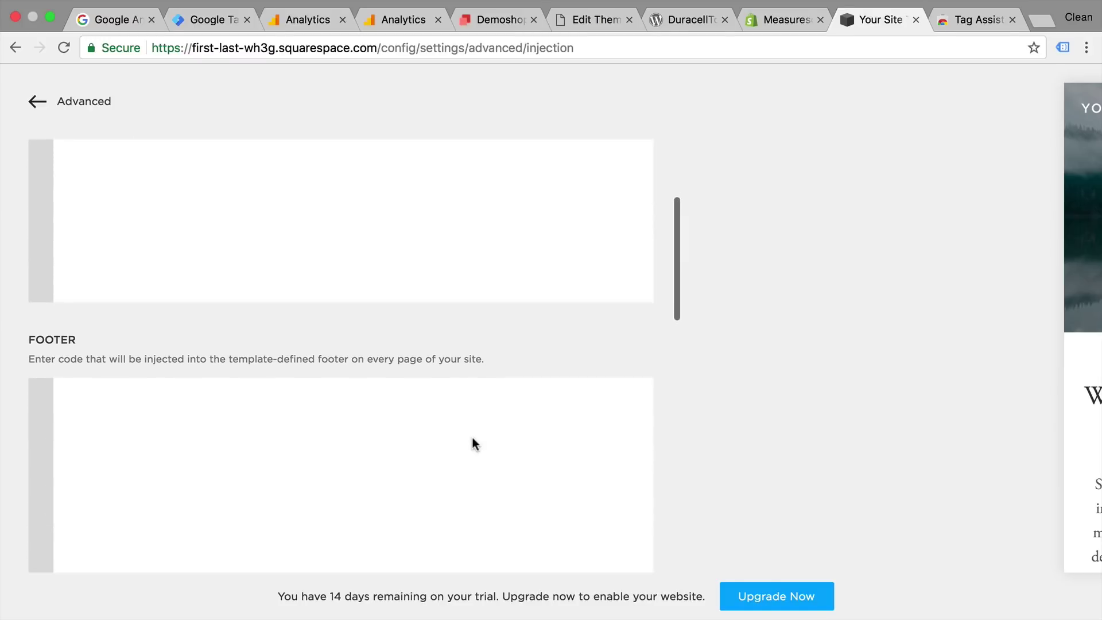
scroll(472, 438, "up", 3)
scroll(473, 439, "up", 4)
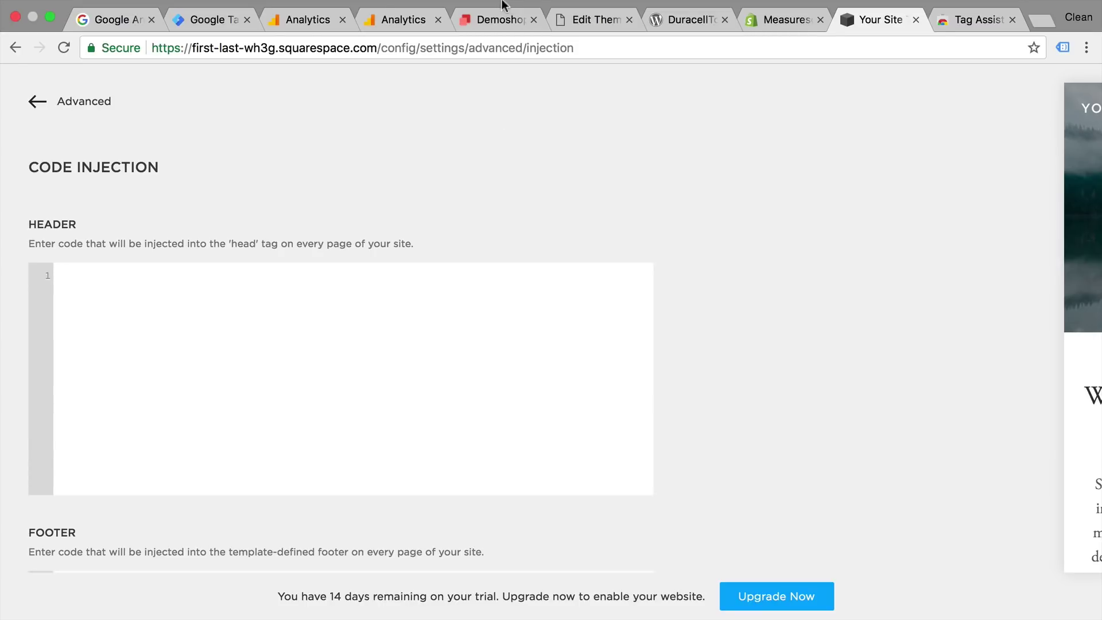
Step: View the page source of the demoshop.com Shop page
left_click(497, 20)
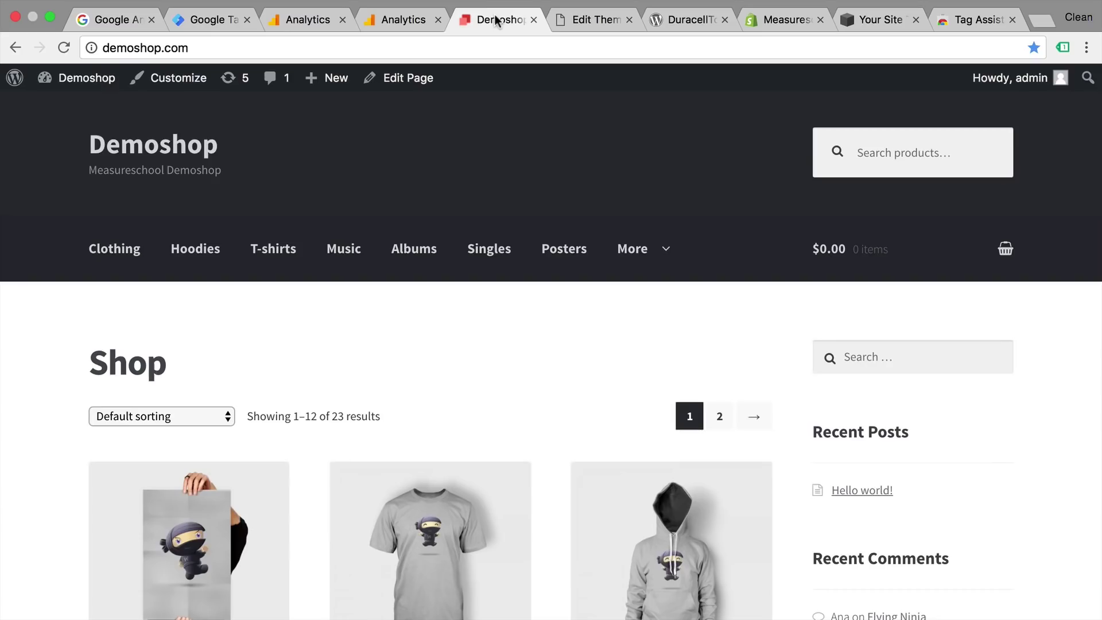
right_click(335, 352)
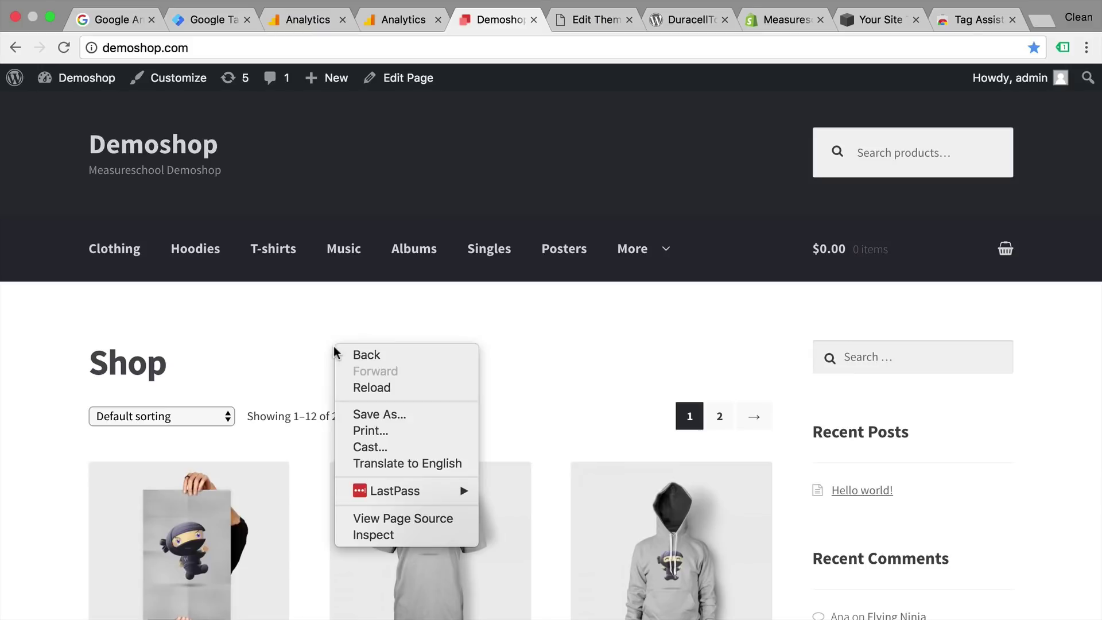
left_click(417, 519)
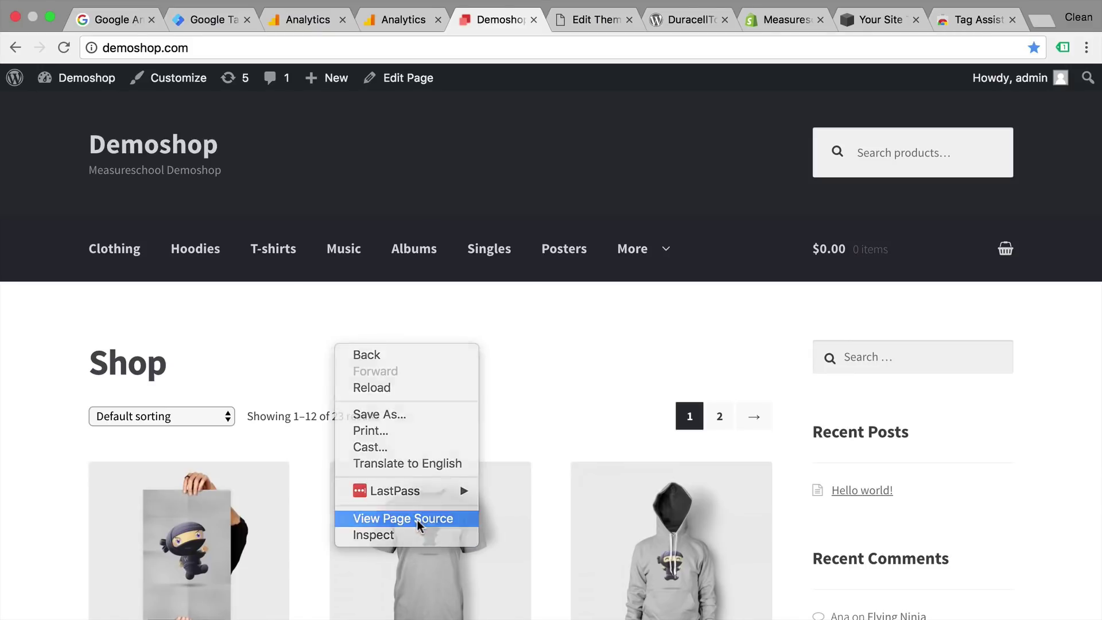
scroll(376, 478, "down", 20)
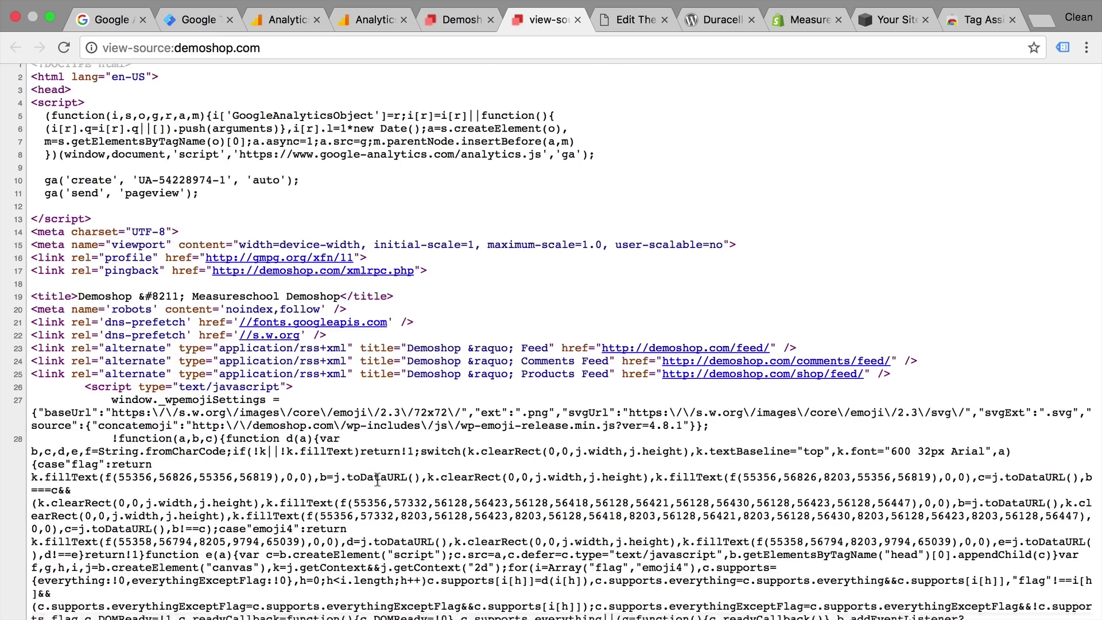
scroll(376, 485, "down", 10)
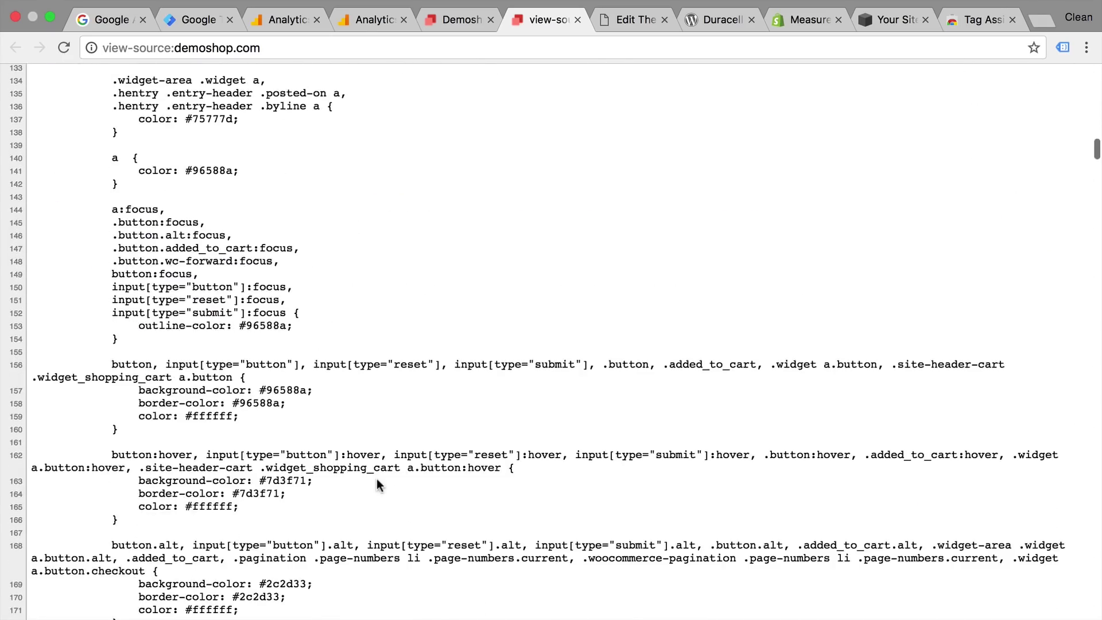
scroll(205, 331, "down", 20)
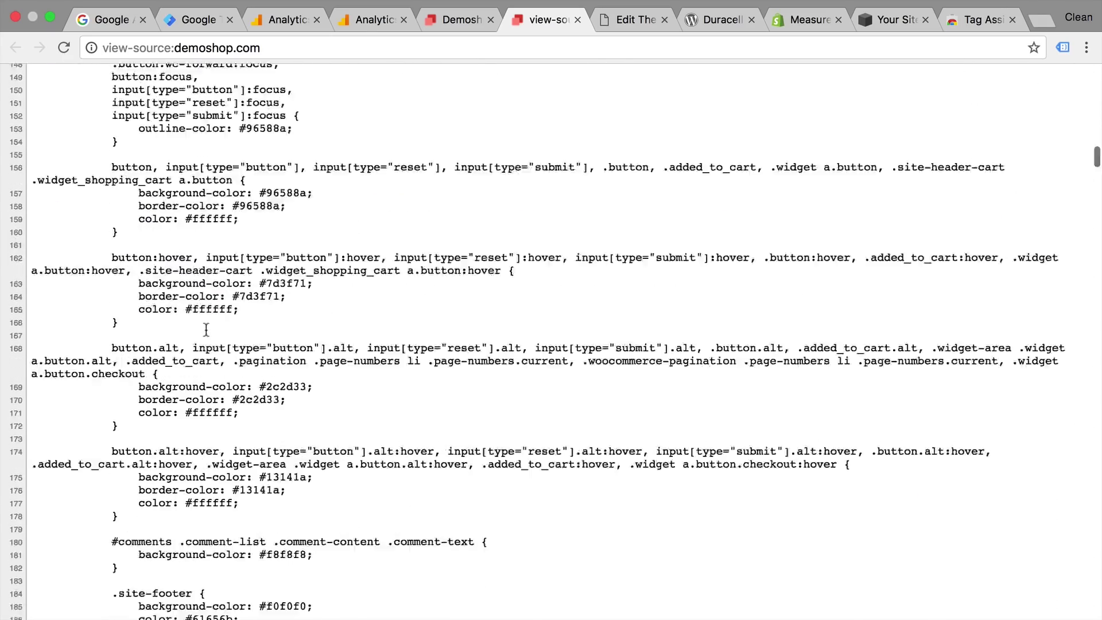
scroll(206, 331, "down", 20)
scroll(205, 332, "up", 9)
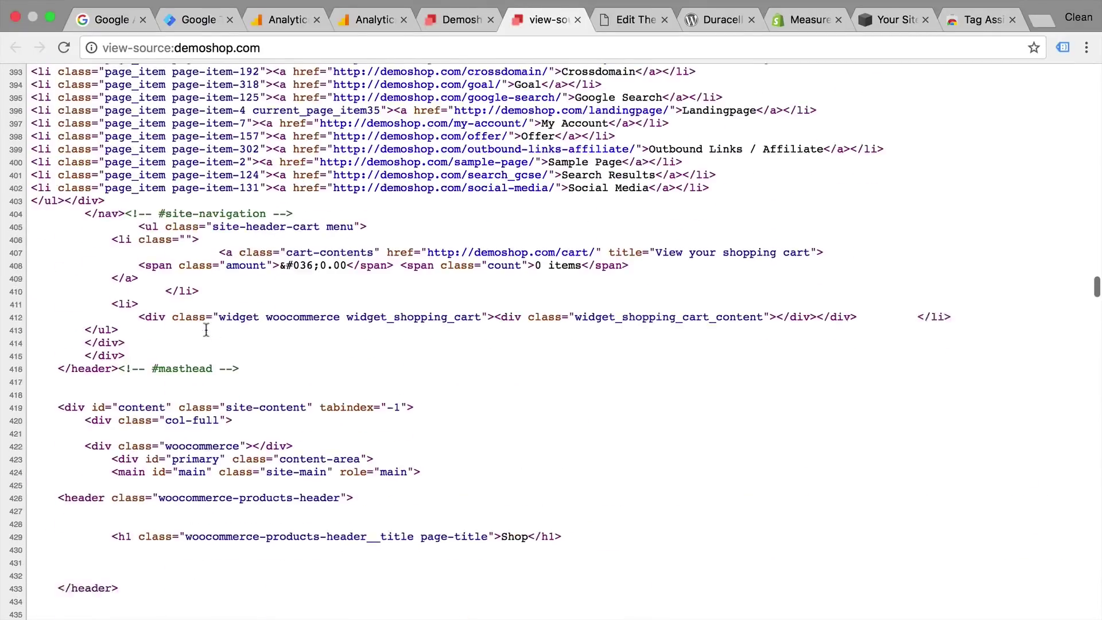
Step: Search the source for 'body' to reach the opening body tag
key("super+f")
type("body")
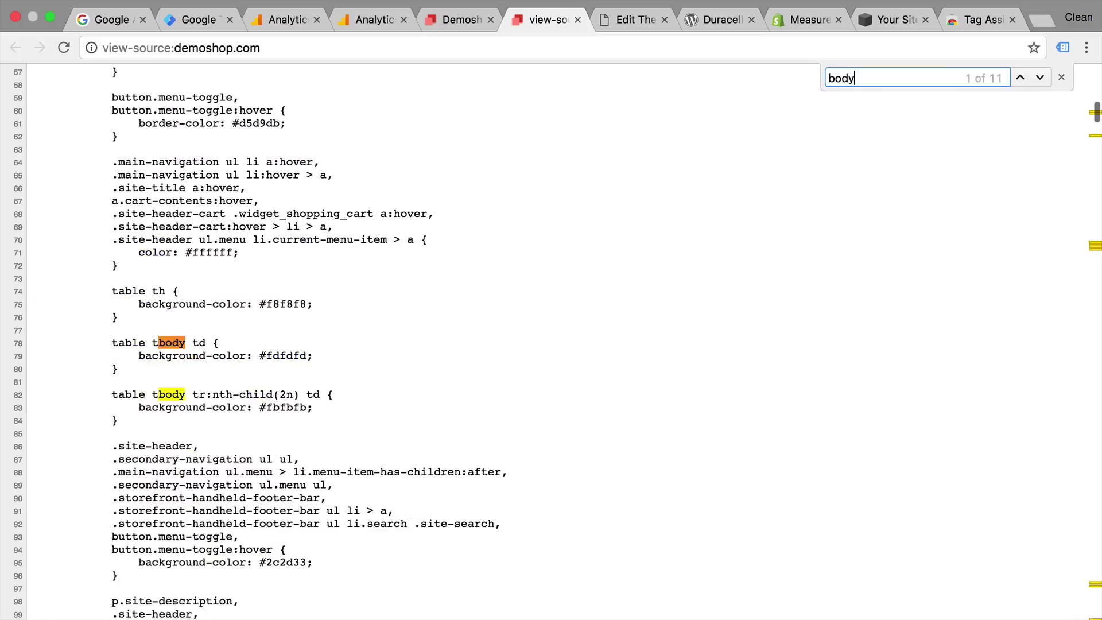
key("Return")
key("Return")
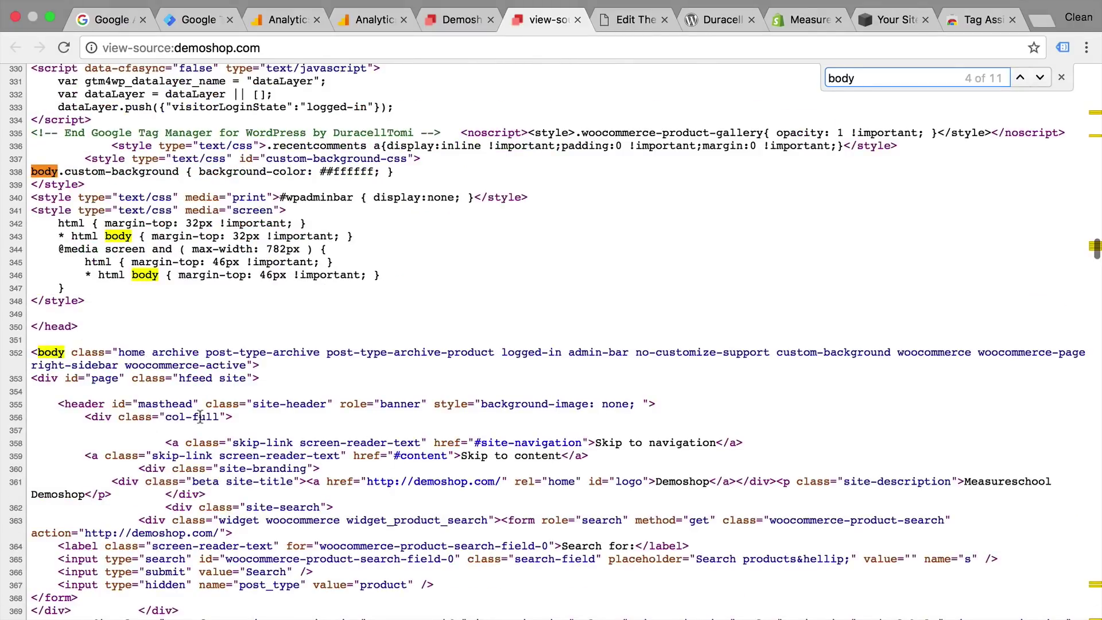
Step: Scroll Storefront's header.php to the closing head tag and place the cursor just above it
left_click(637, 22)
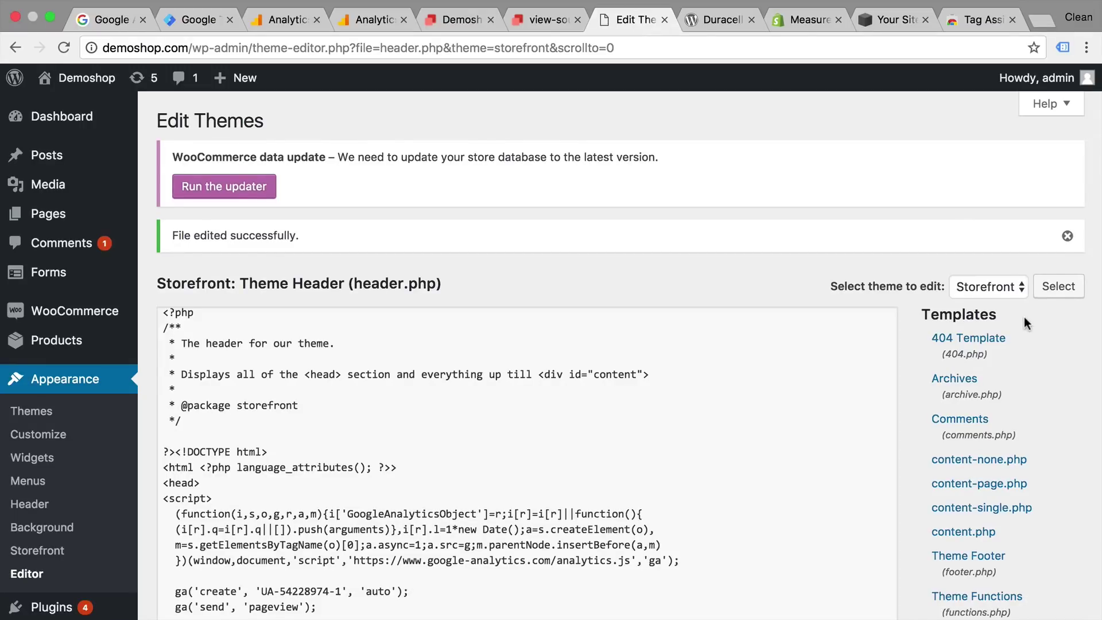
scroll(913, 384, "down", 1)
scroll(914, 386, "down", 6)
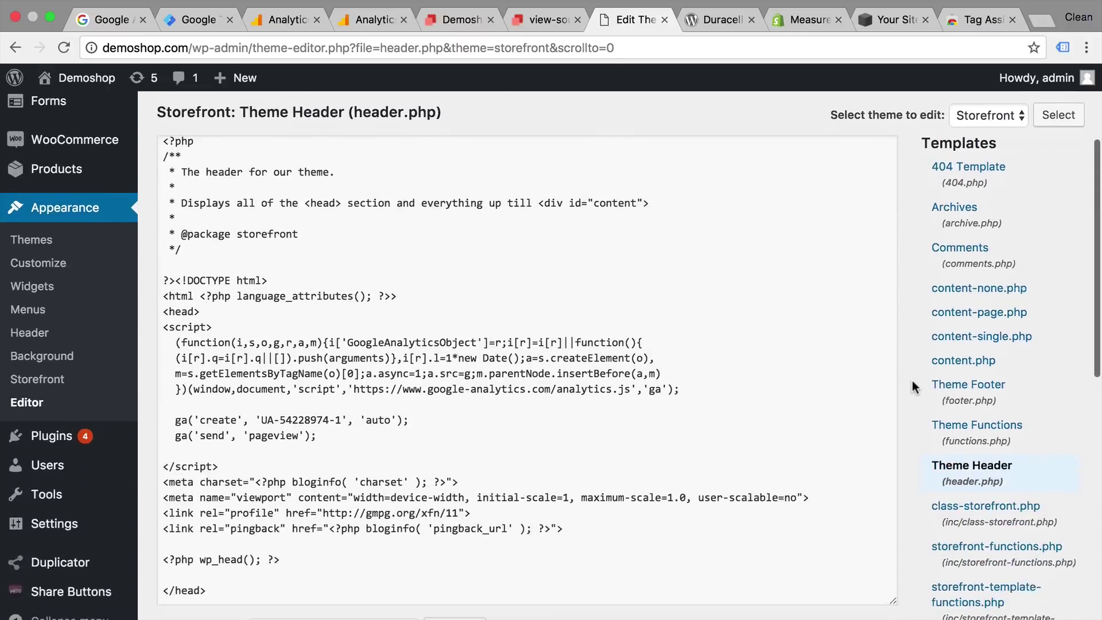
scroll(750, 354, "down", 3)
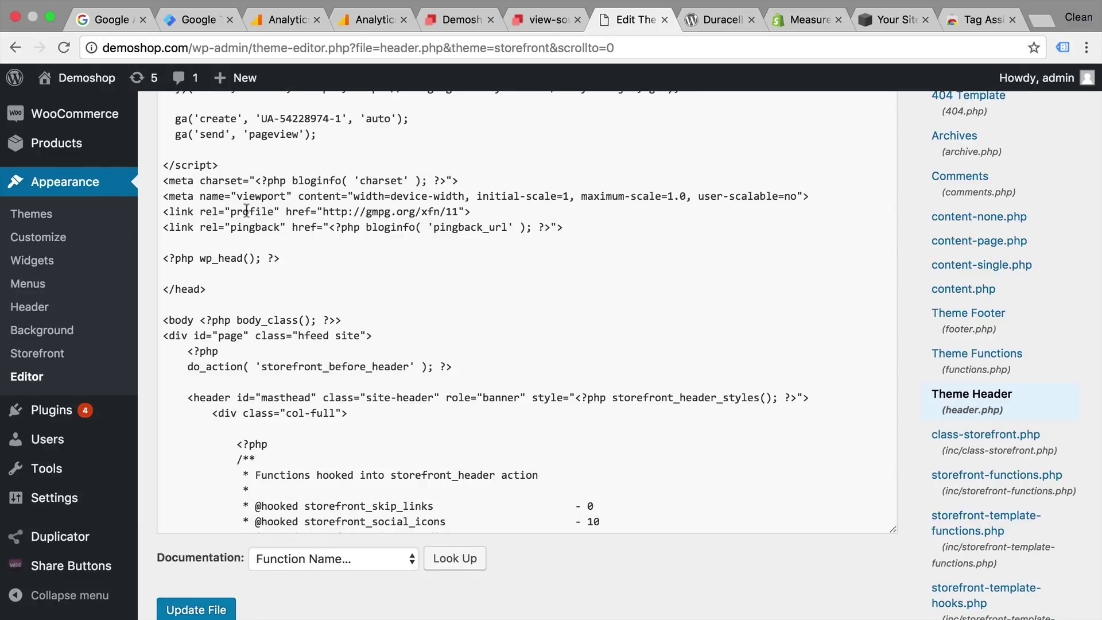
left_click(189, 276)
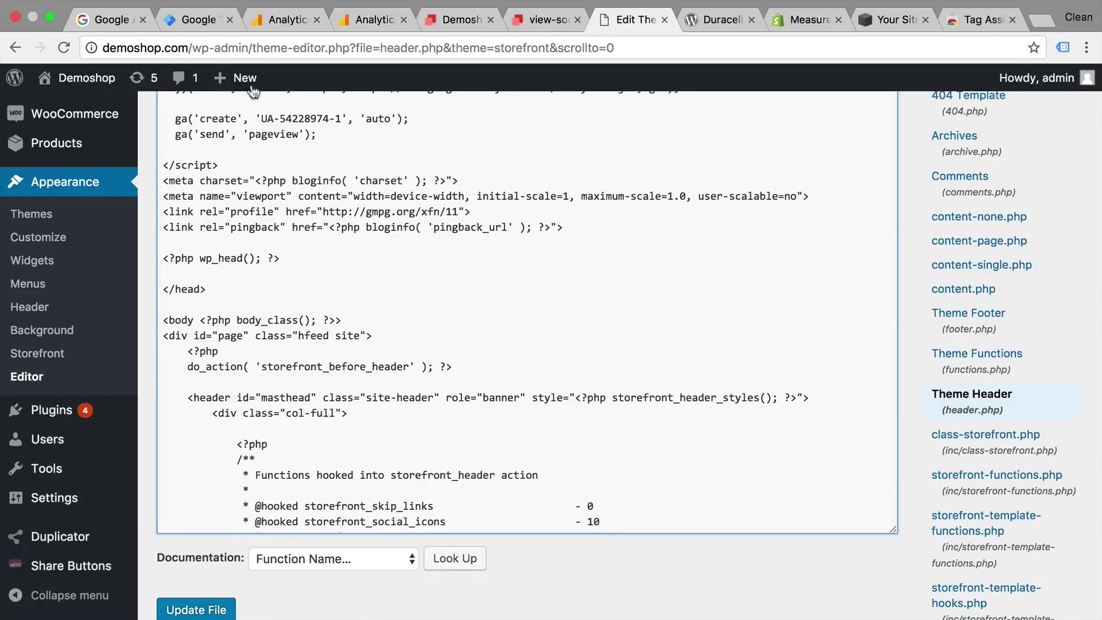
Step: Paste the GTM-T76K28V head snippet below wp_head() in header.php
left_click(201, 19)
left_click(487, 305)
key("super+c")
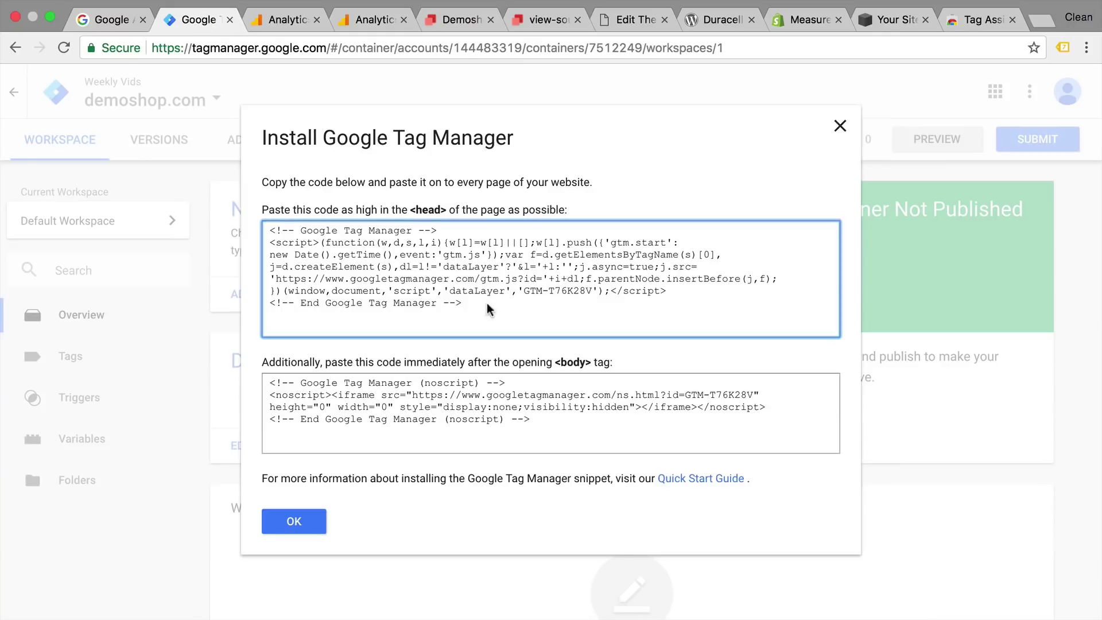
left_click(632, 20)
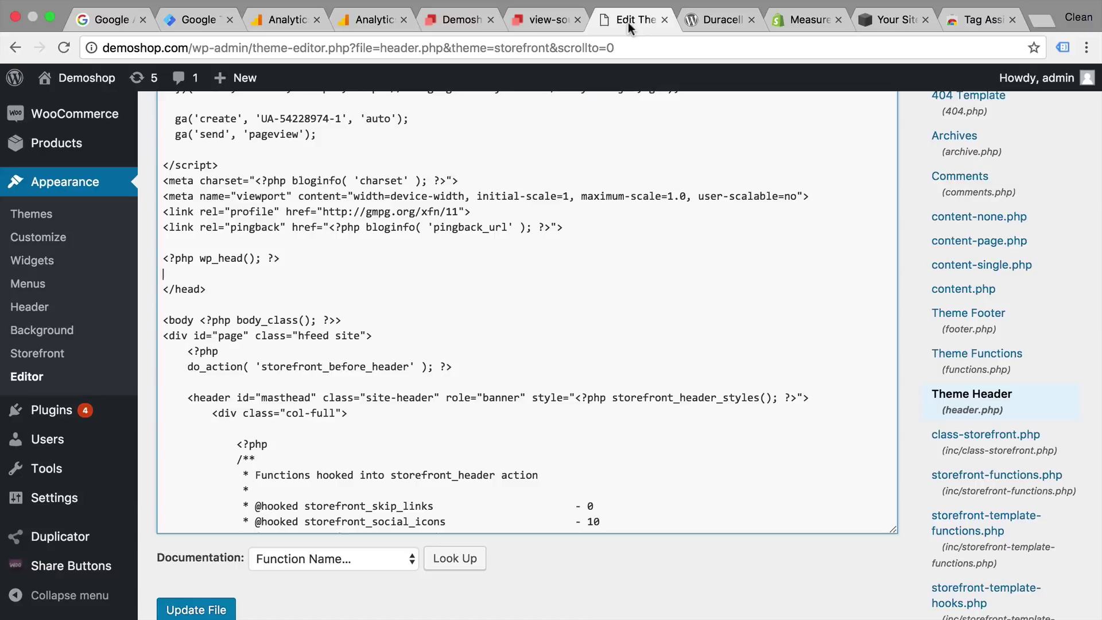
key("super+v")
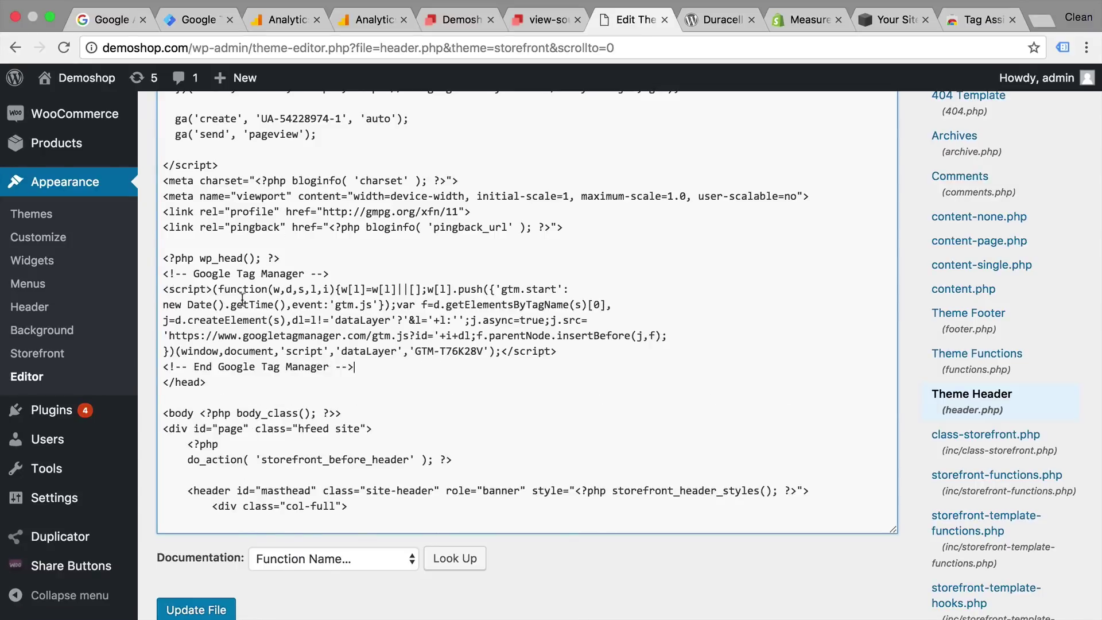
Step: Paste the GTM noscript snippet on a new line after the opening body tag
left_click(198, 19)
left_click(554, 435)
key("ctrl+c")
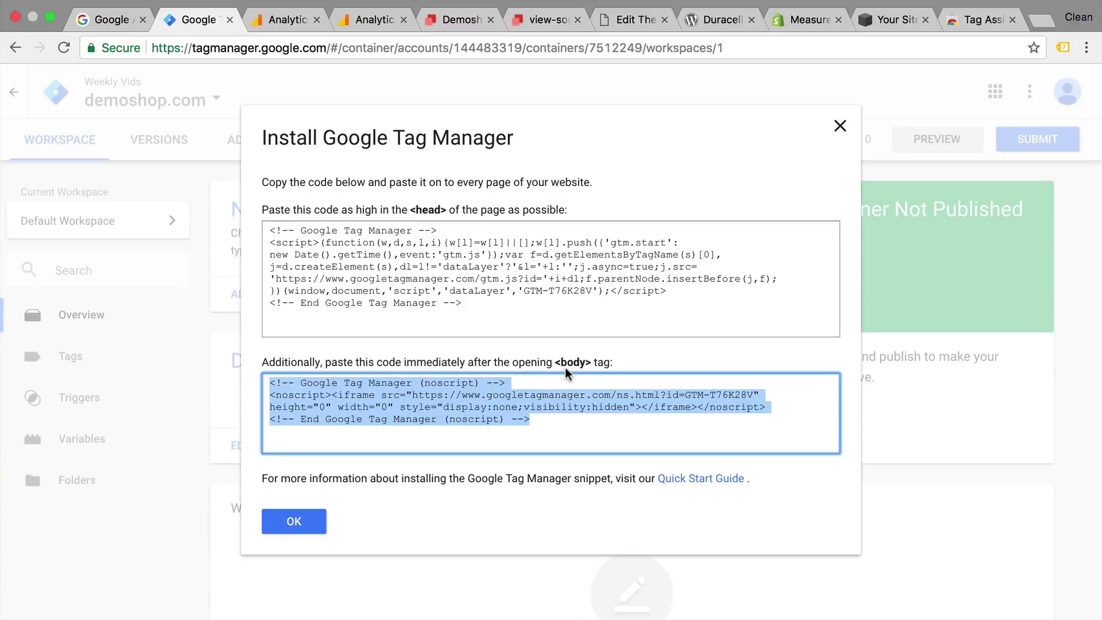
left_click(643, 17)
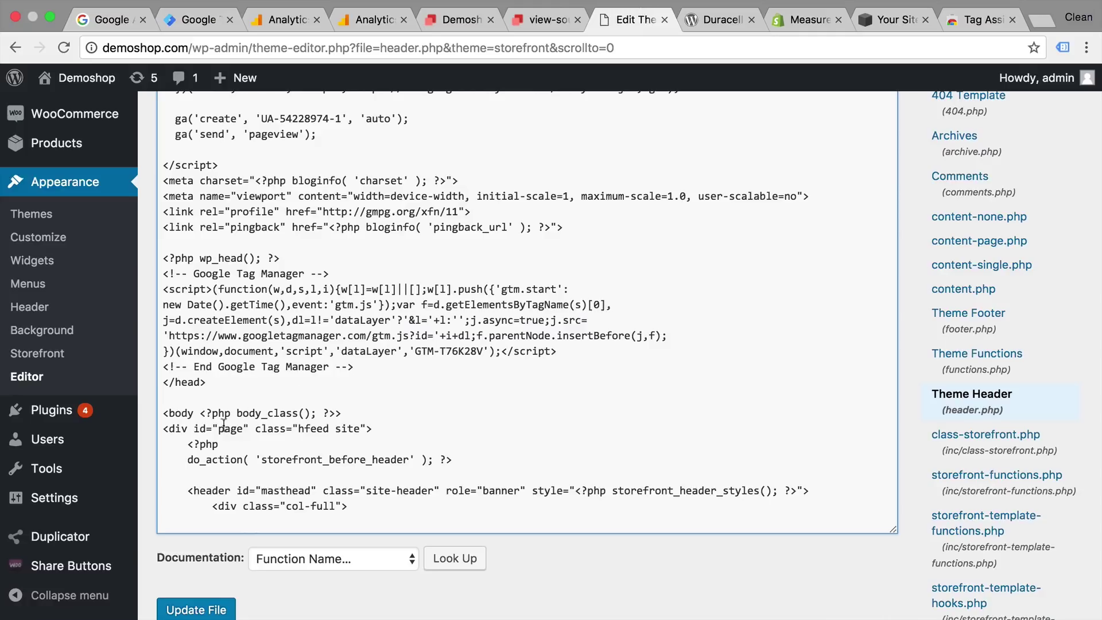
scroll(250, 424, "down", 3)
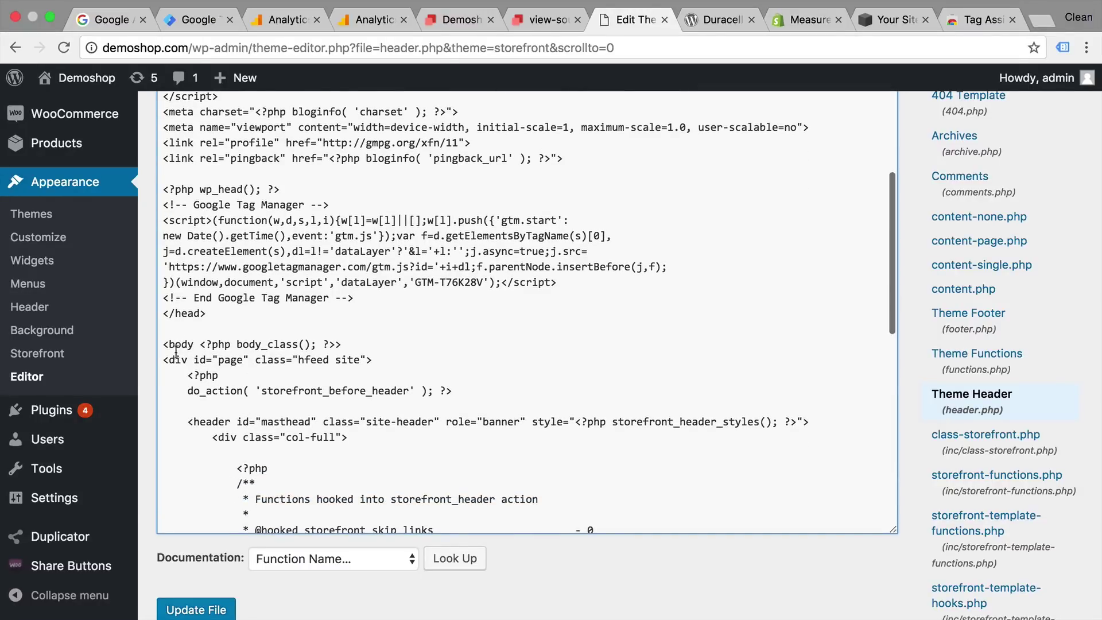
left_click(393, 347)
key("Return")
key("ctrl+v")
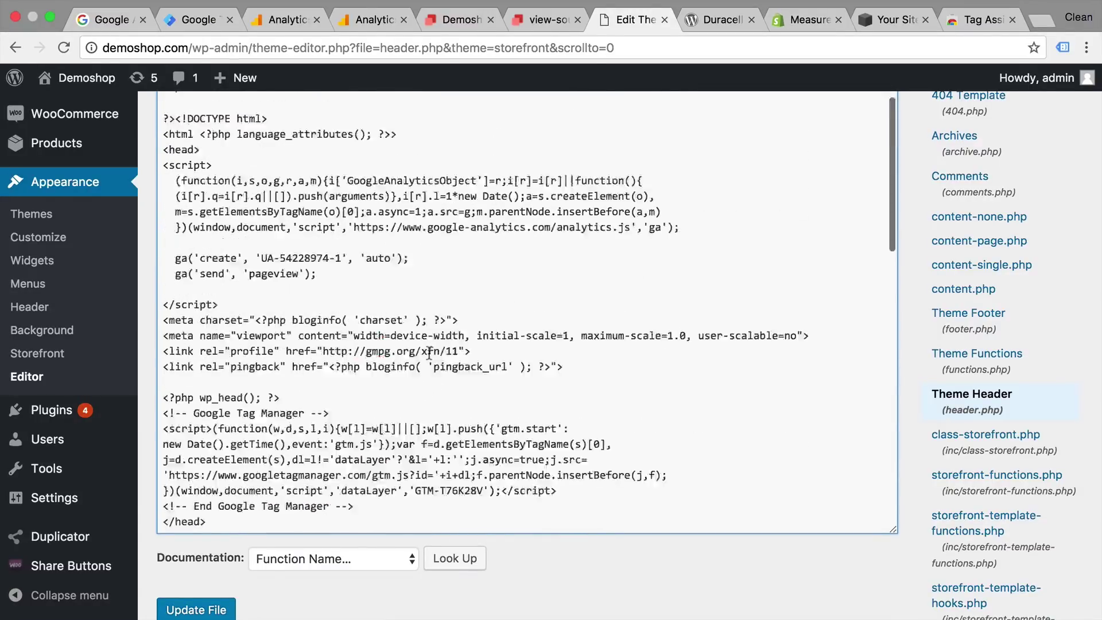
Step: Delete the old UA-54228974-1 Google Analytics script from header.php and save the file
scroll(546, 232, "down", 3)
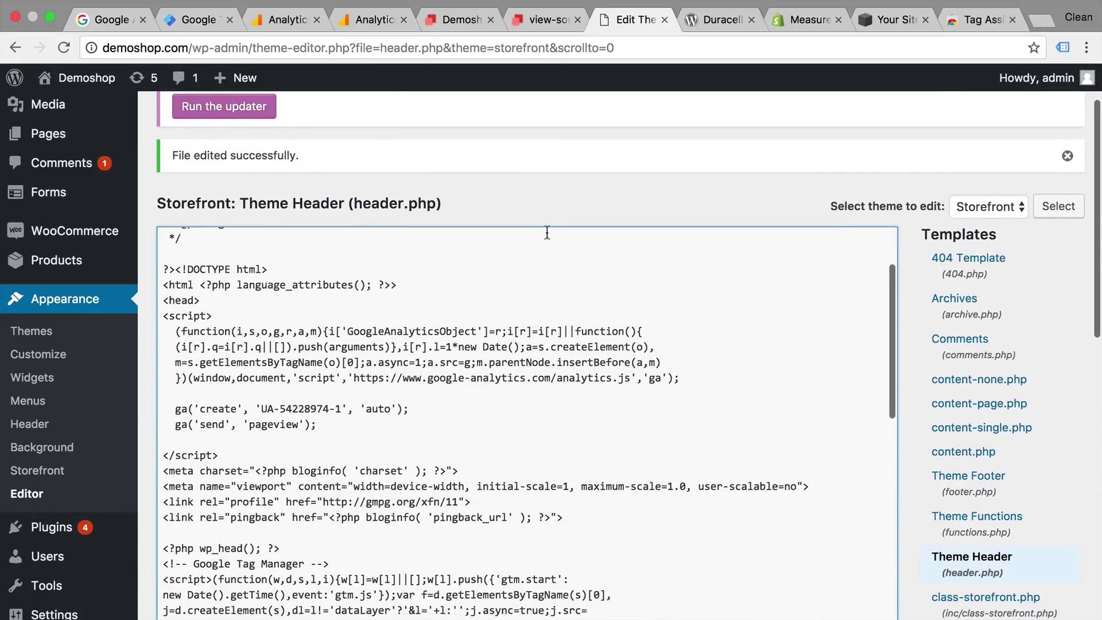
left_click_drag(219, 455, 148, 328)
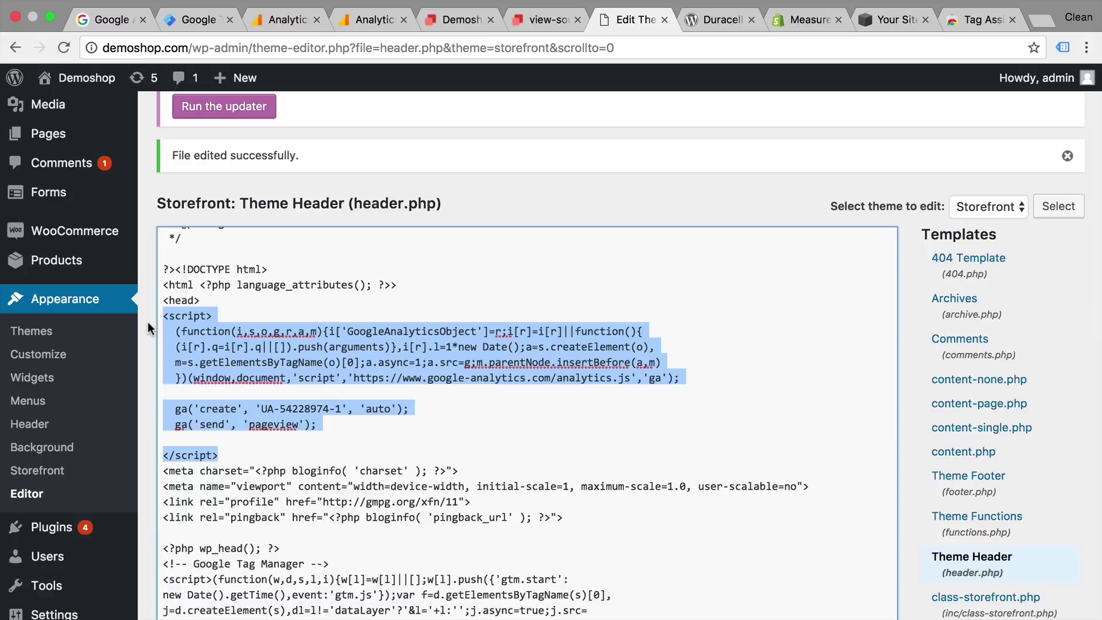
key("BackSpace")
key("BackSpace")
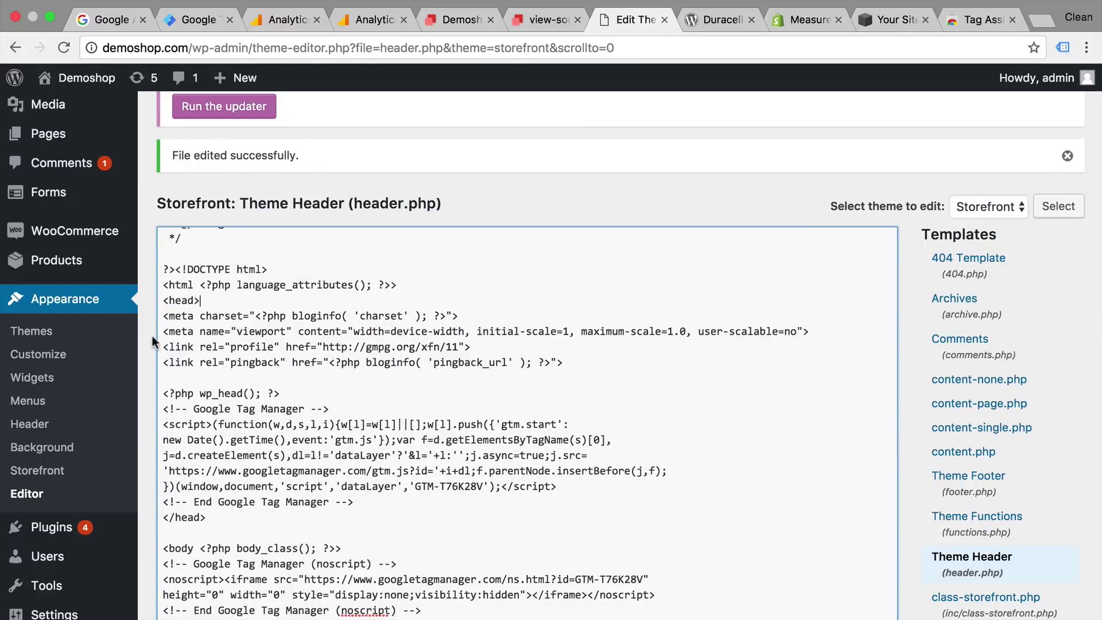
scroll(152, 336, "down", 5)
left_click(196, 449)
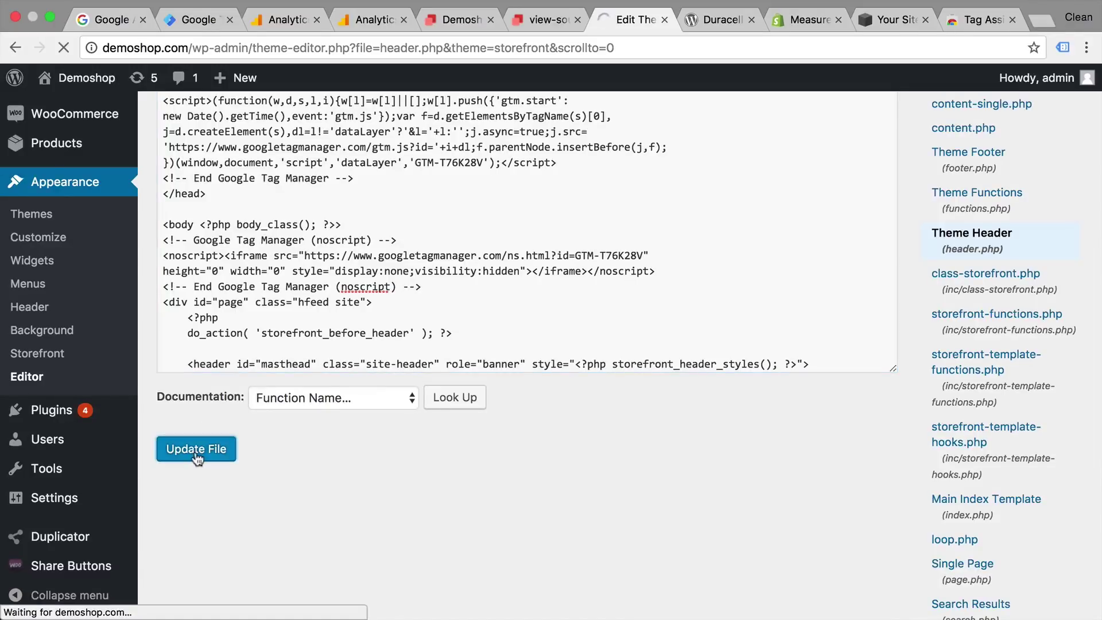
Step: Reload the Demoshop homepage, view its source, and find both GTM-T76K28V snippets by searching 'googletag'
left_click(460, 20)
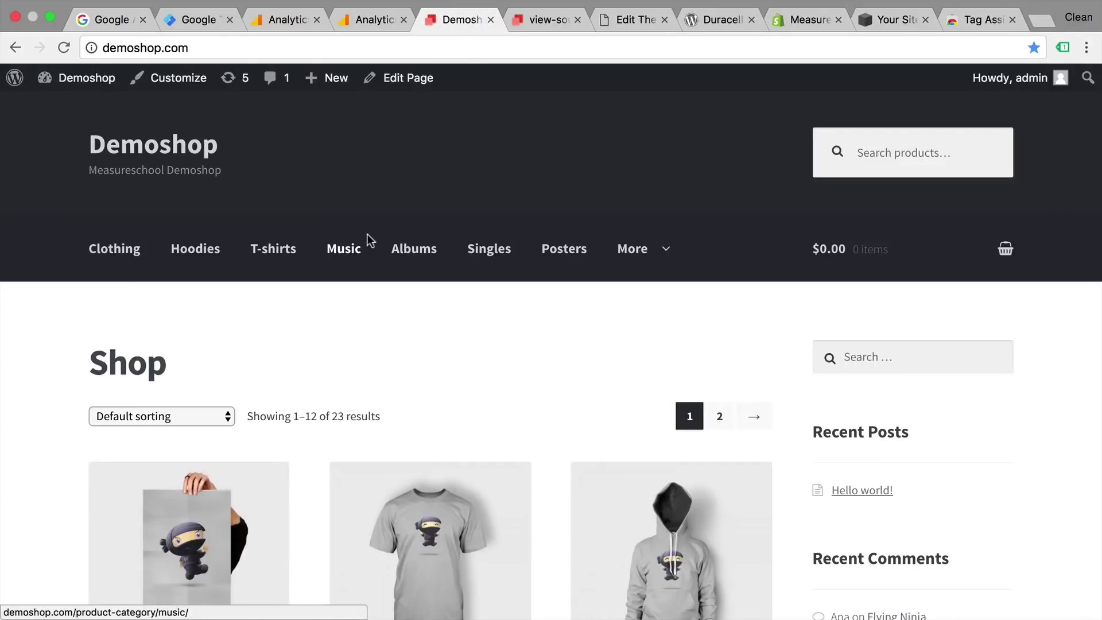
key("super+r")
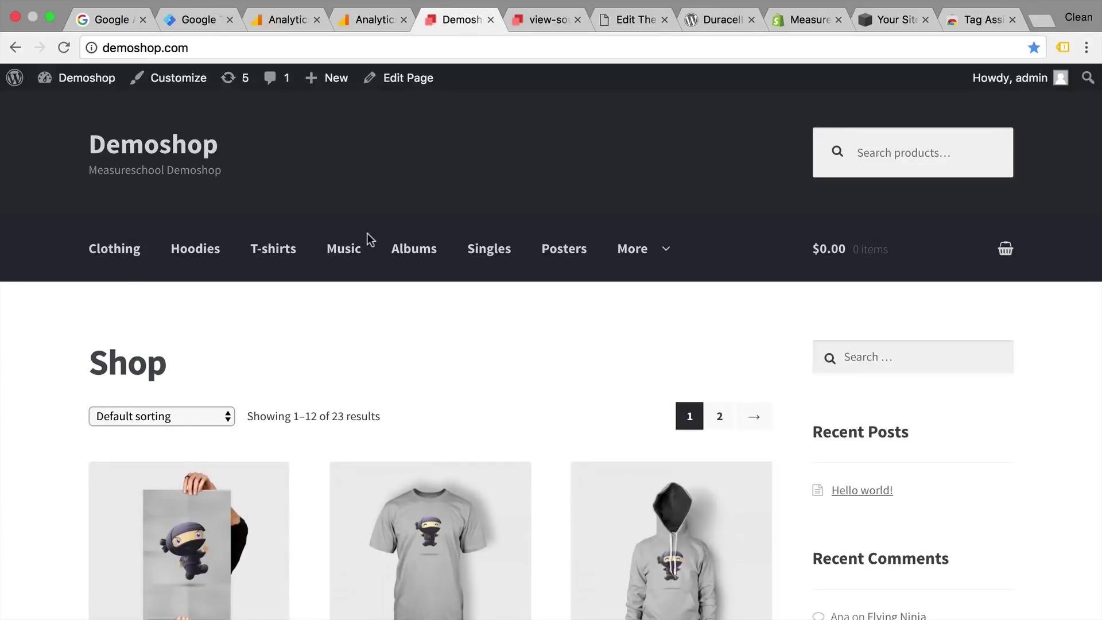
right_click(279, 343)
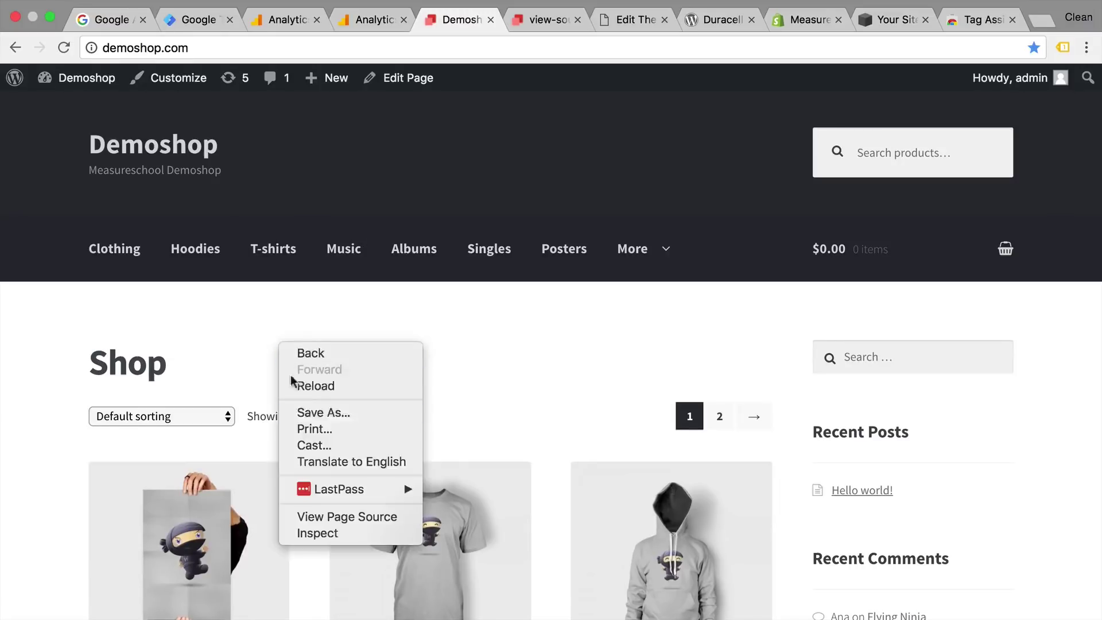
left_click(330, 519)
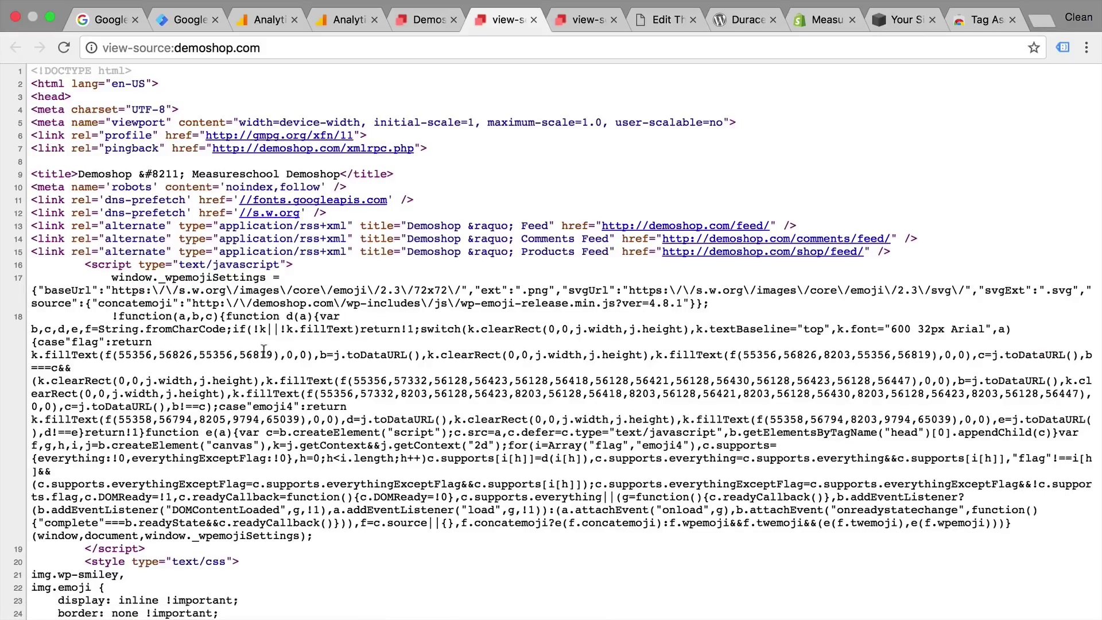
key("super+f")
type("googl")
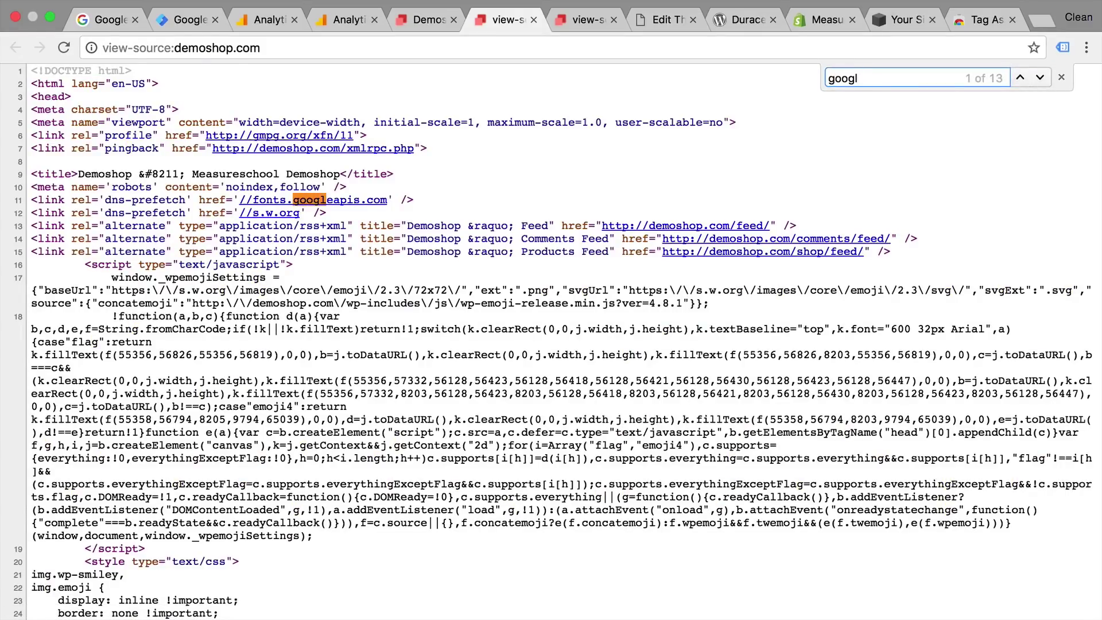
type("etag")
left_click_drag(30, 291, 248, 370)
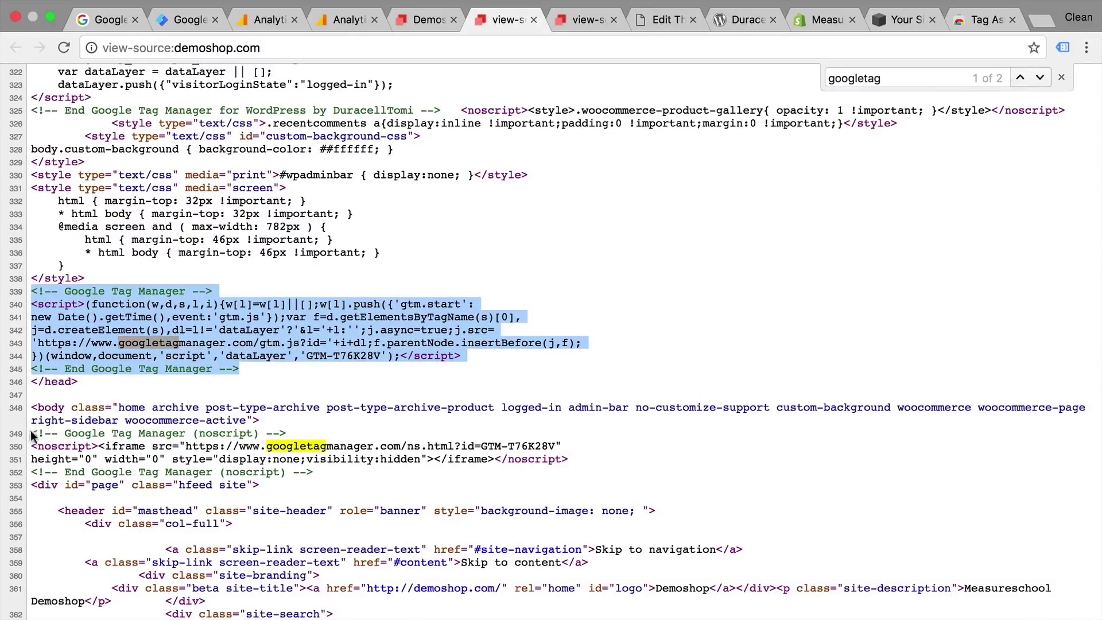
left_click_drag(31, 430, 340, 471)
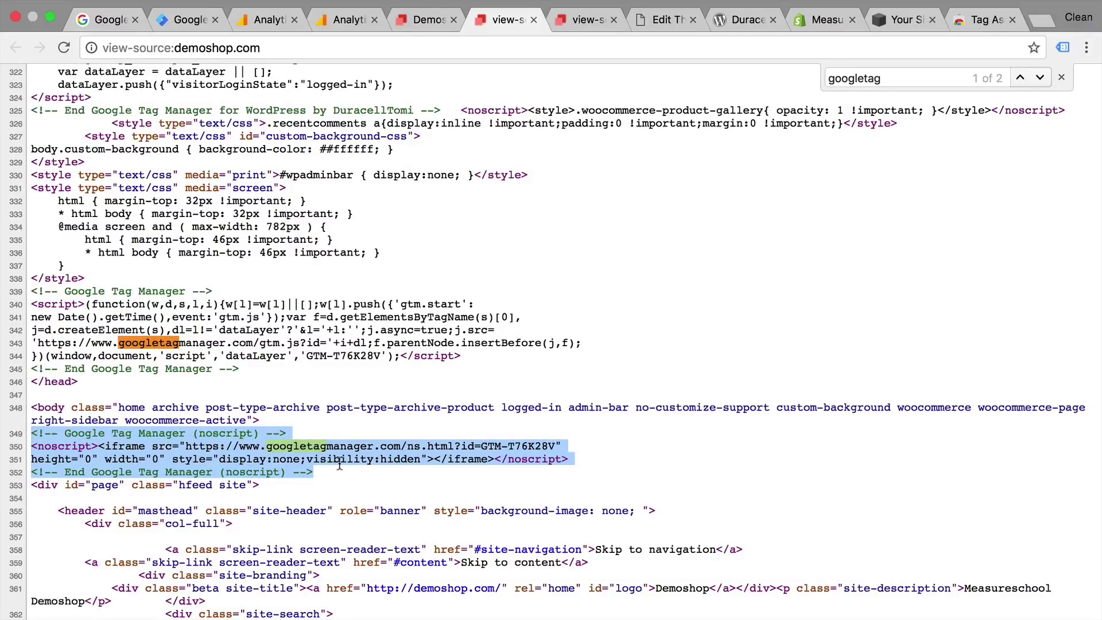
Step: Dismiss the GTM install instructions and reload Demoshop so the preview debugger loads
left_click(180, 24)
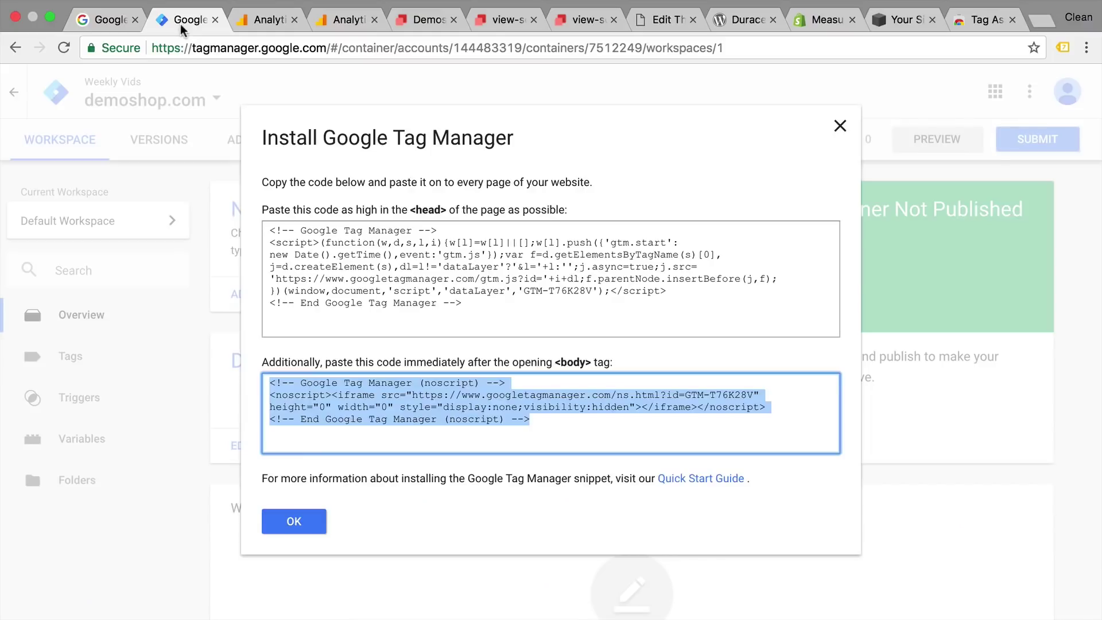
left_click(294, 522)
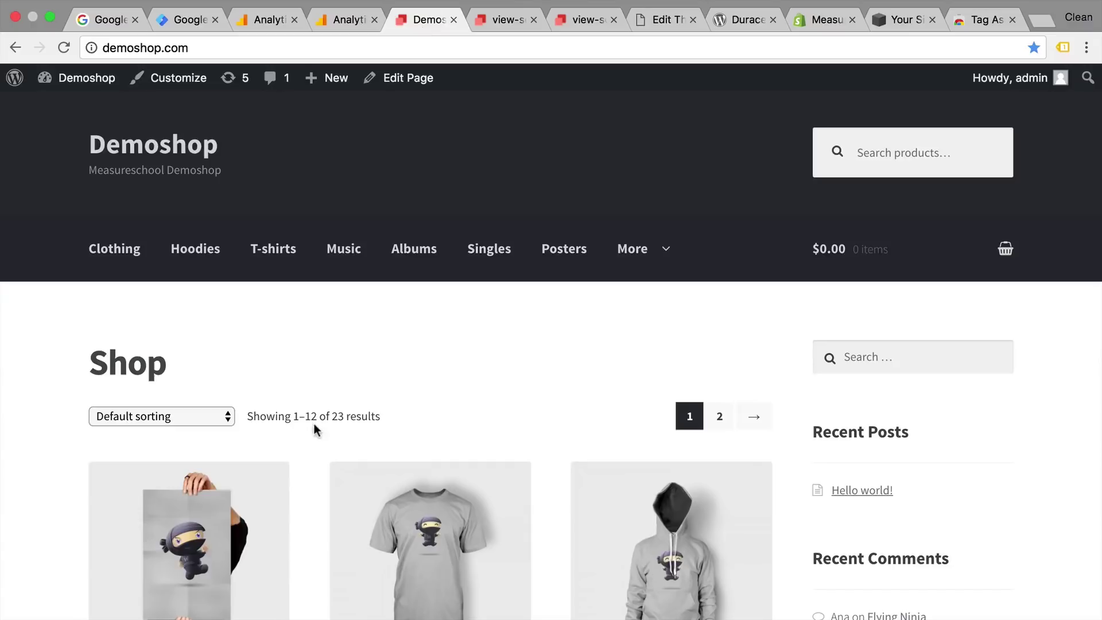
key("super+r")
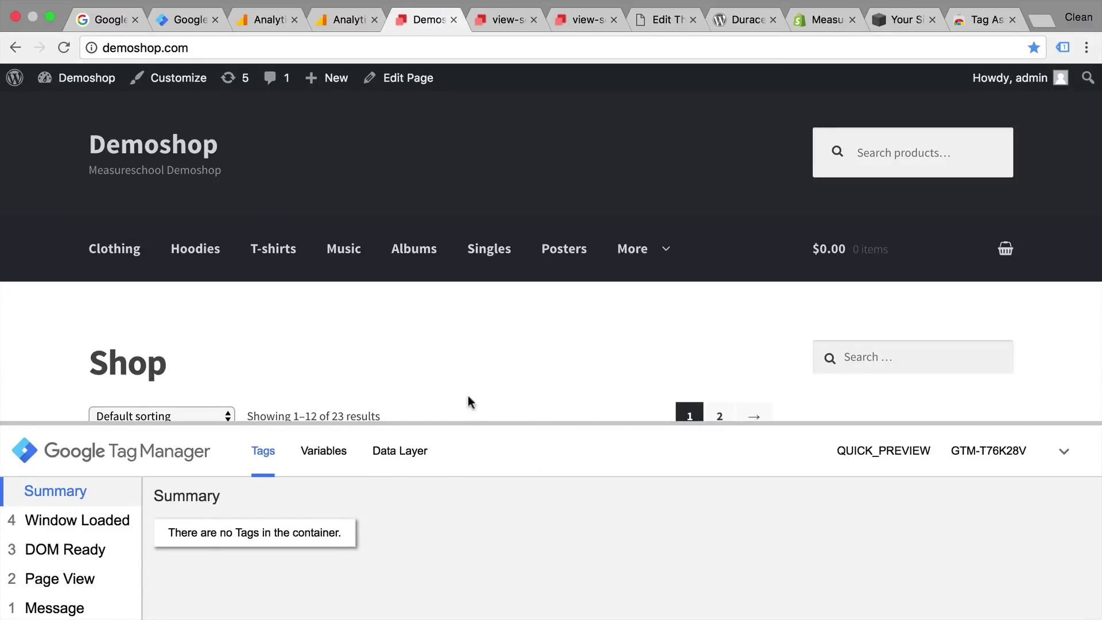
Step: Browse the Happy Ninja and Premium Quality product pages with the GTM debug pane showing
scroll(454, 366, "down", 10)
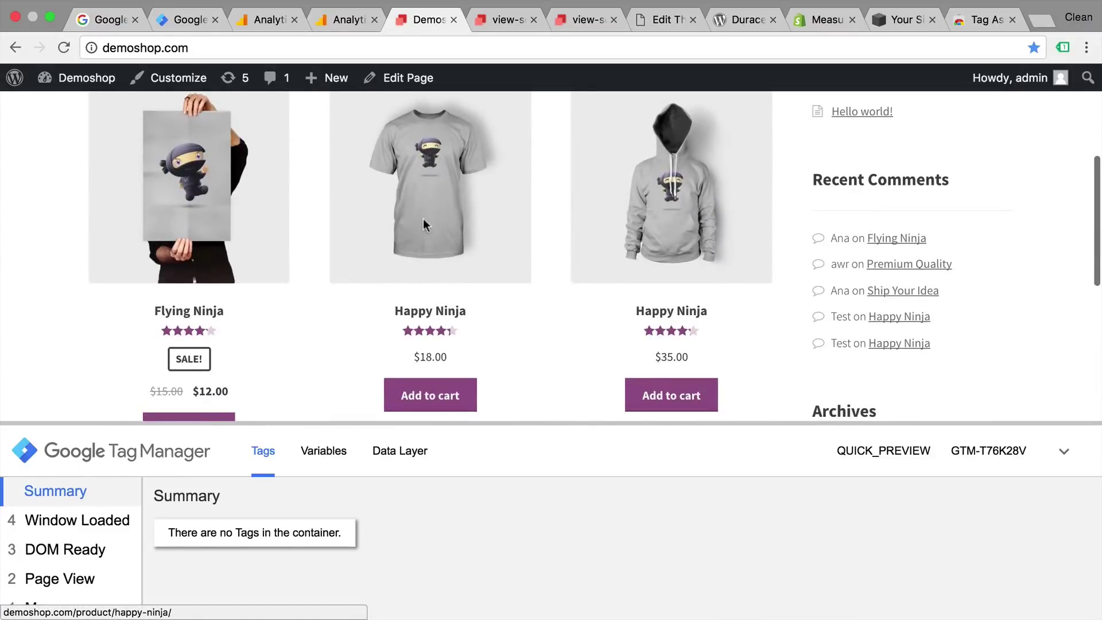
left_click(423, 219)
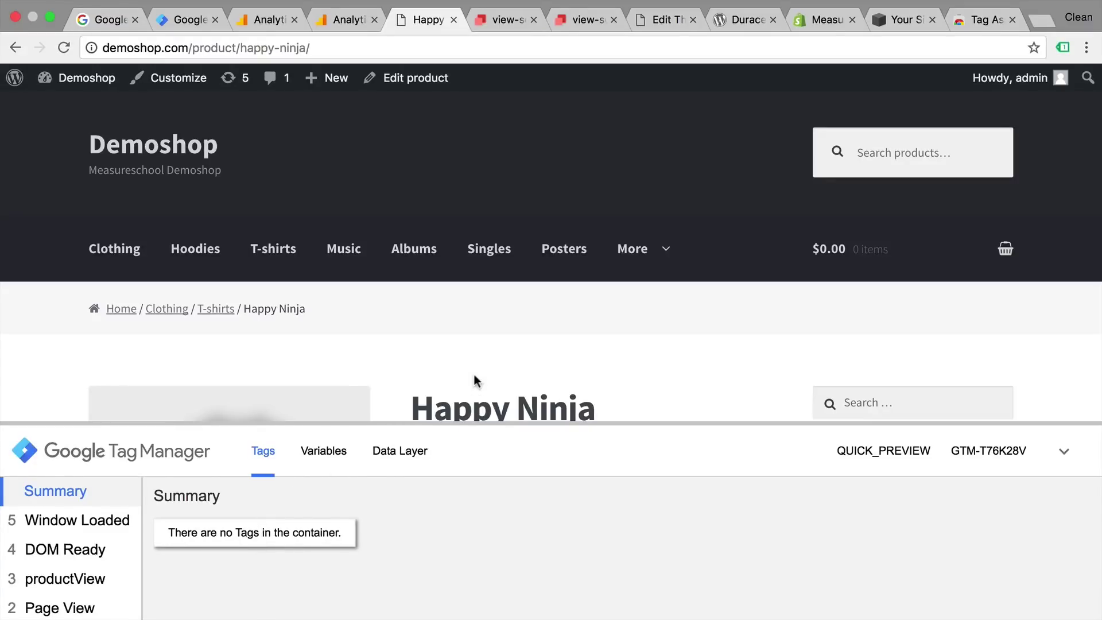
scroll(474, 374, "down", 6)
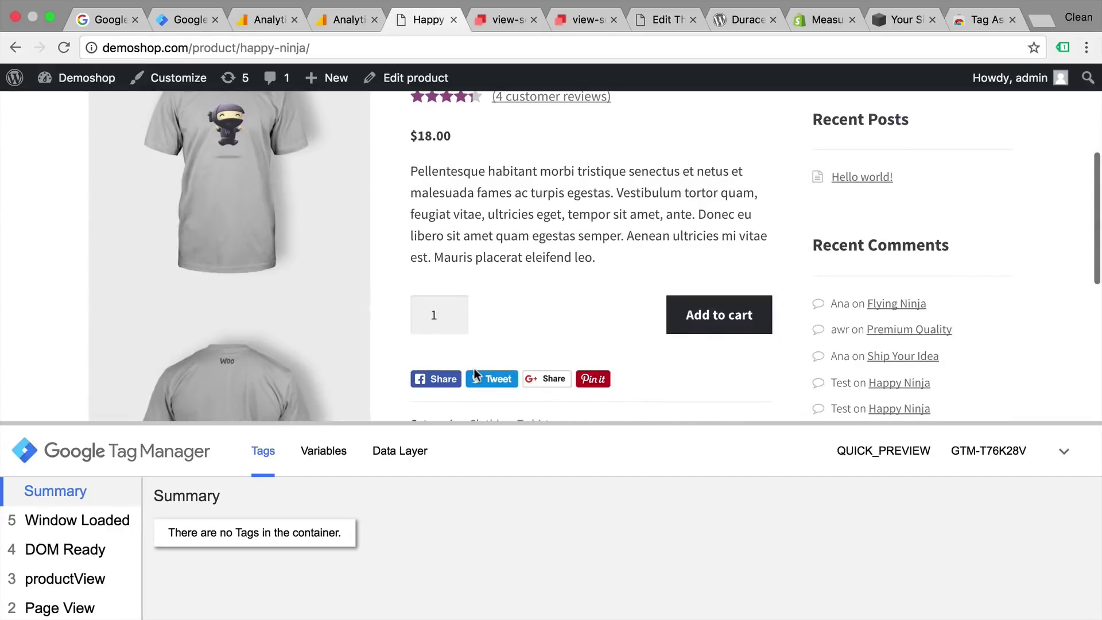
scroll(474, 375, "down", 3)
scroll(474, 374, "up", 3)
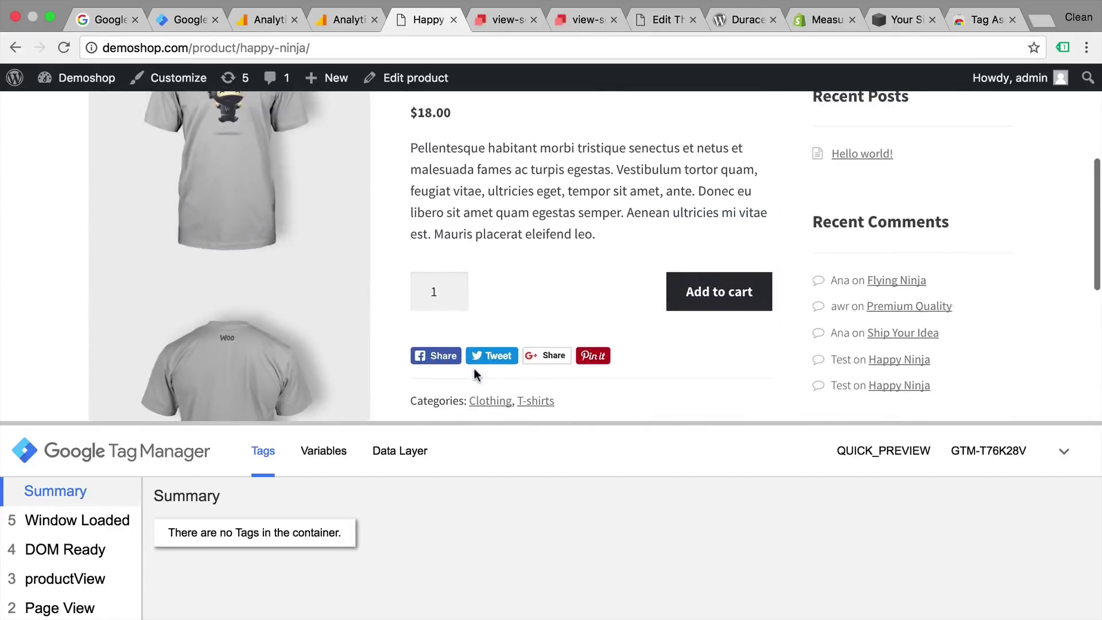
left_click(886, 311)
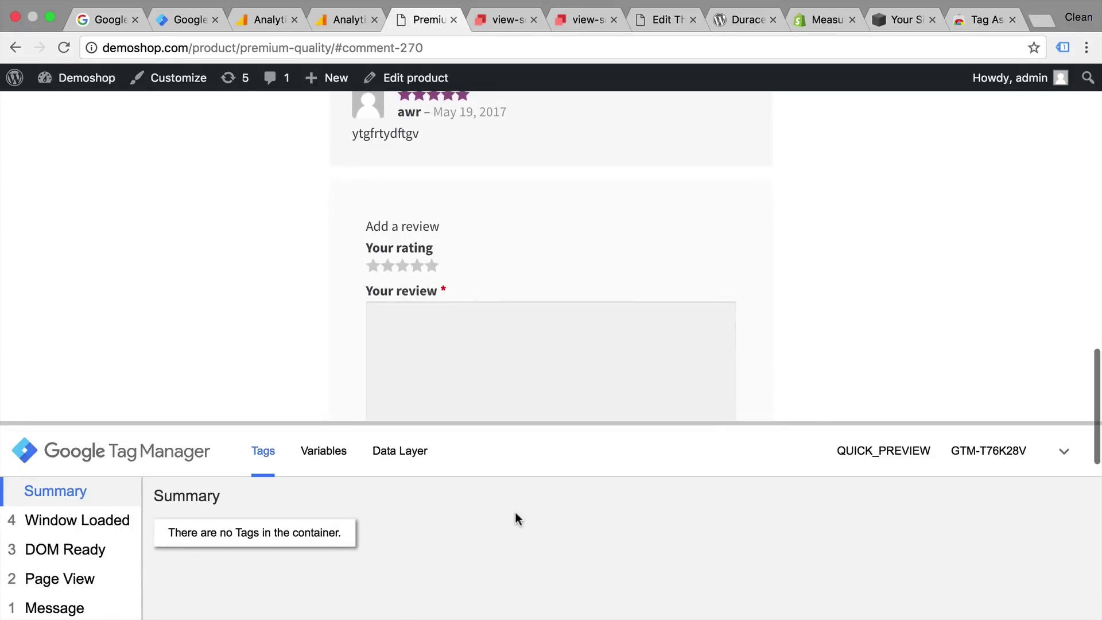
scroll(257, 364, "up", 15)
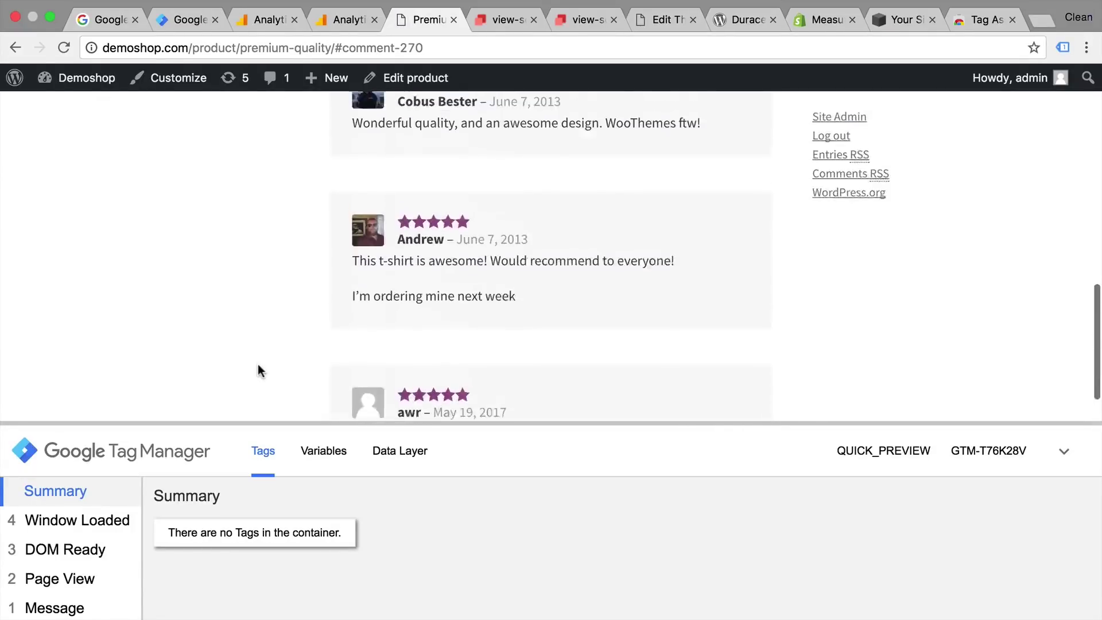
scroll(257, 364, "up", 10)
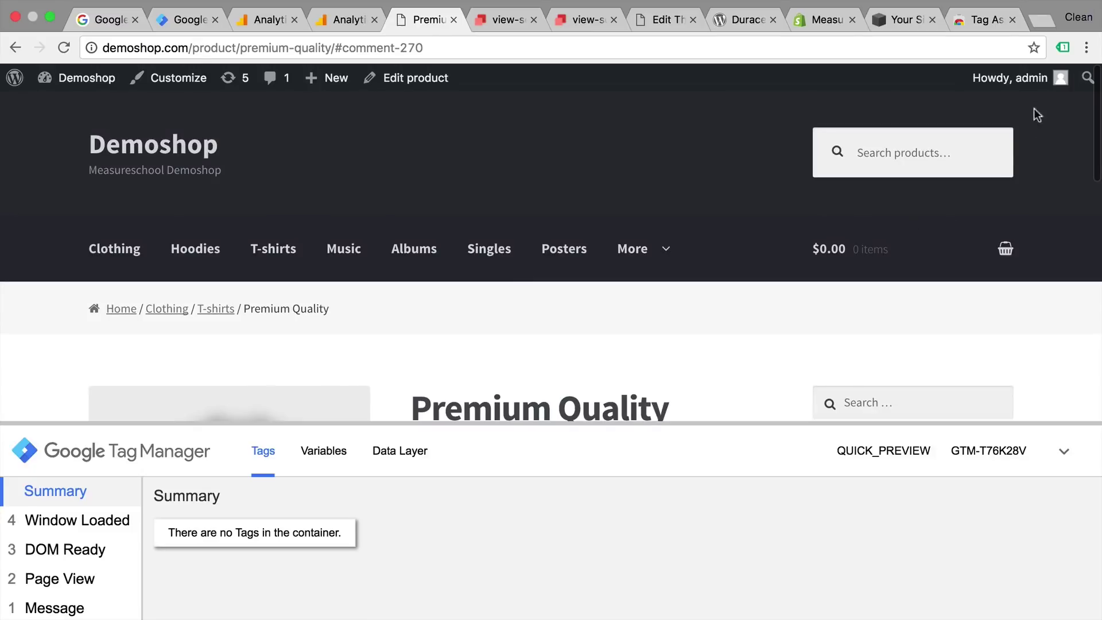
Step: Check Tag Assistant's GTM-T76K28V container details on Premium Quality, then show the UA-54228974-1 tracking code page
left_click(1064, 48)
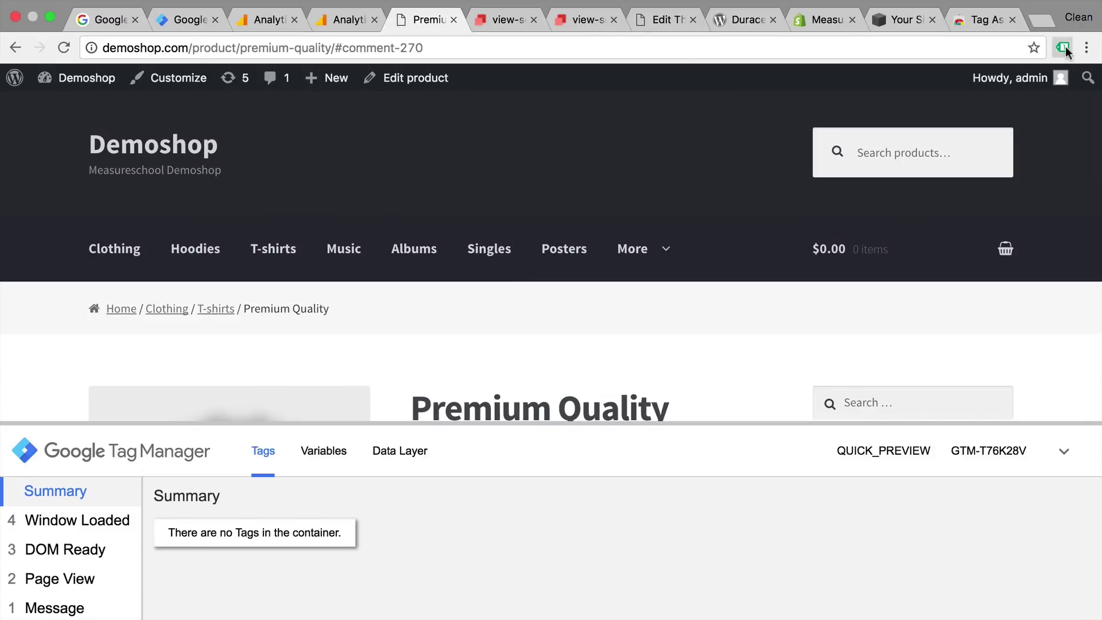
left_click(984, 20)
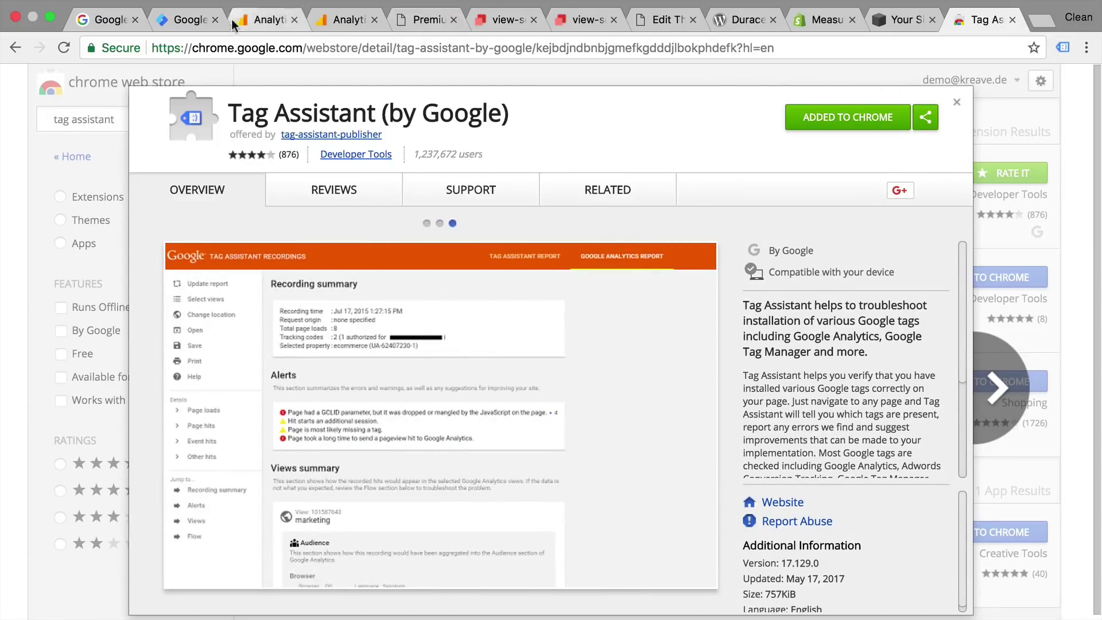
left_click(414, 20)
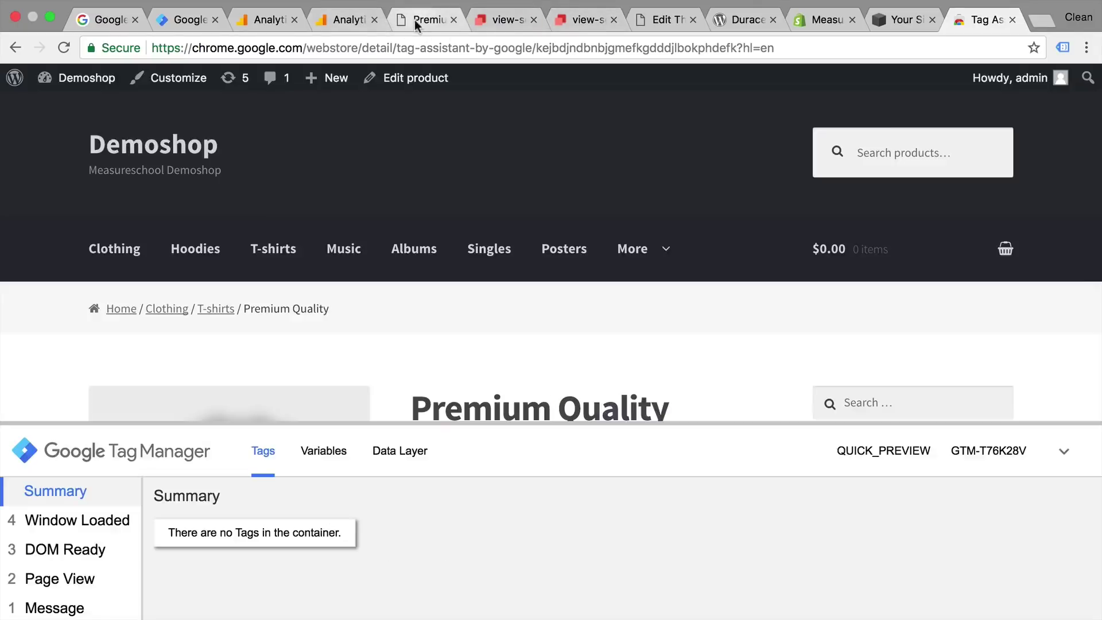
left_click(1064, 48)
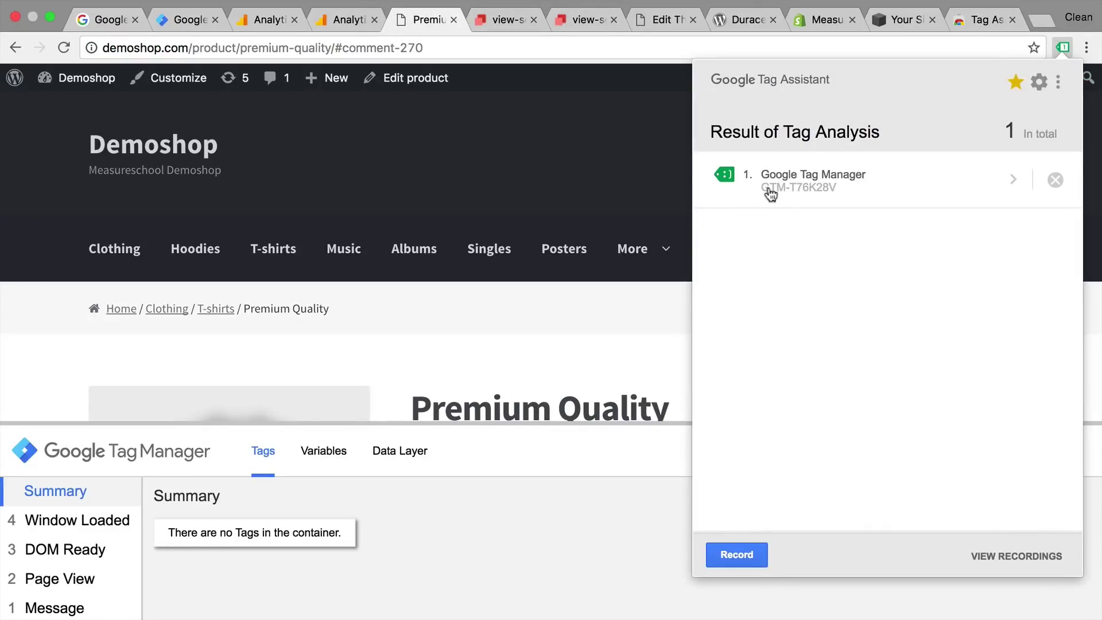
left_click(770, 195)
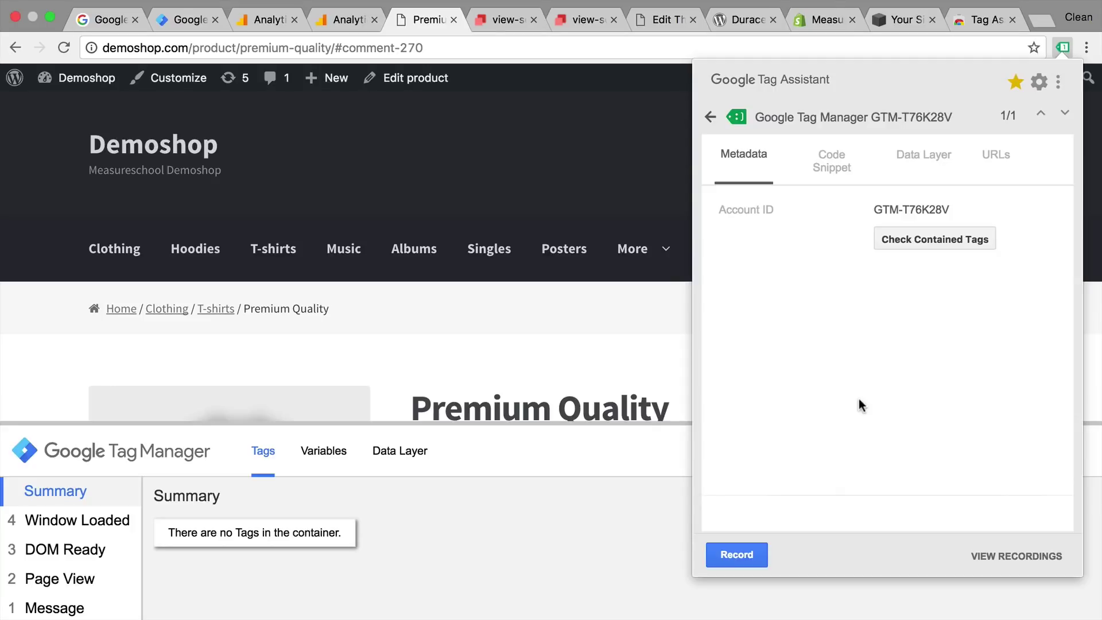
left_click(265, 19)
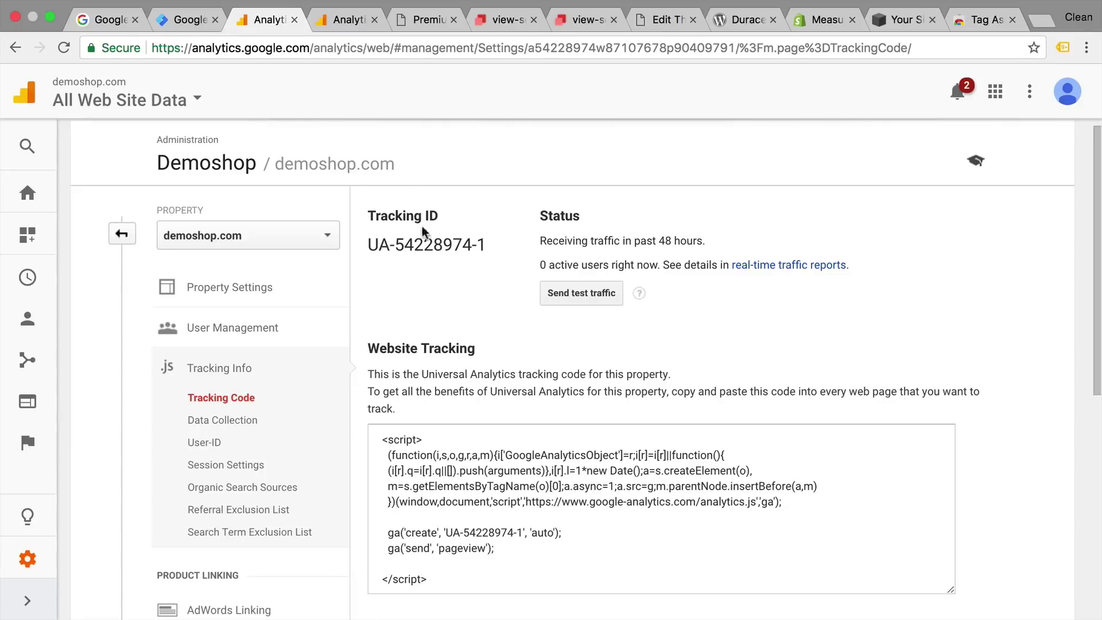
Step: In the workspace Tags list, create a new tag titled 'GA - Pageview - All Pages'
left_click(395, 25)
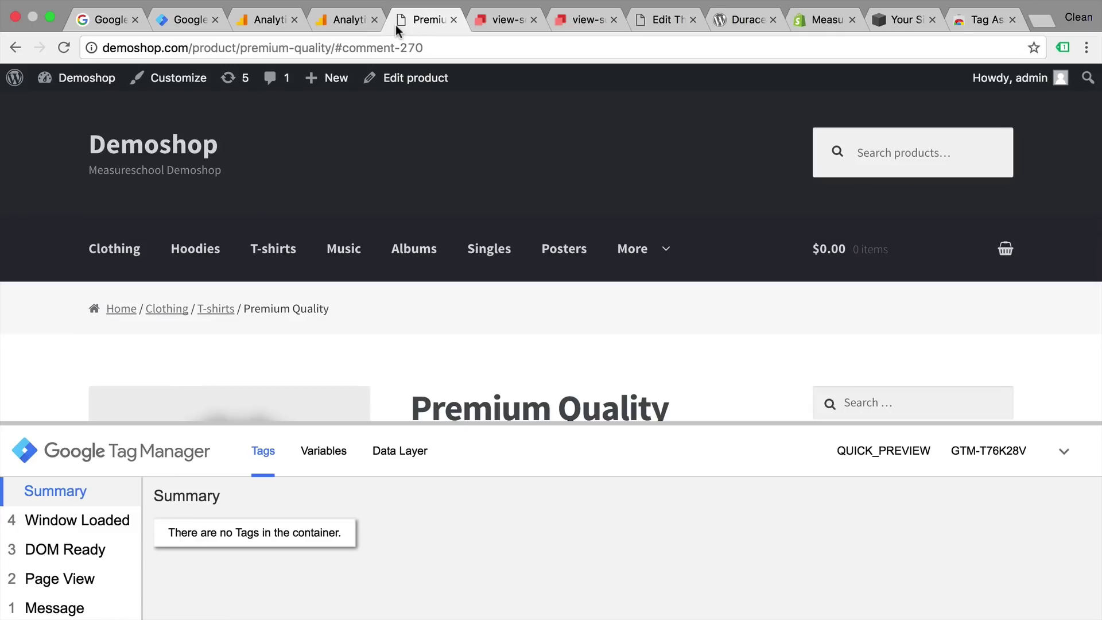
left_click(195, 21)
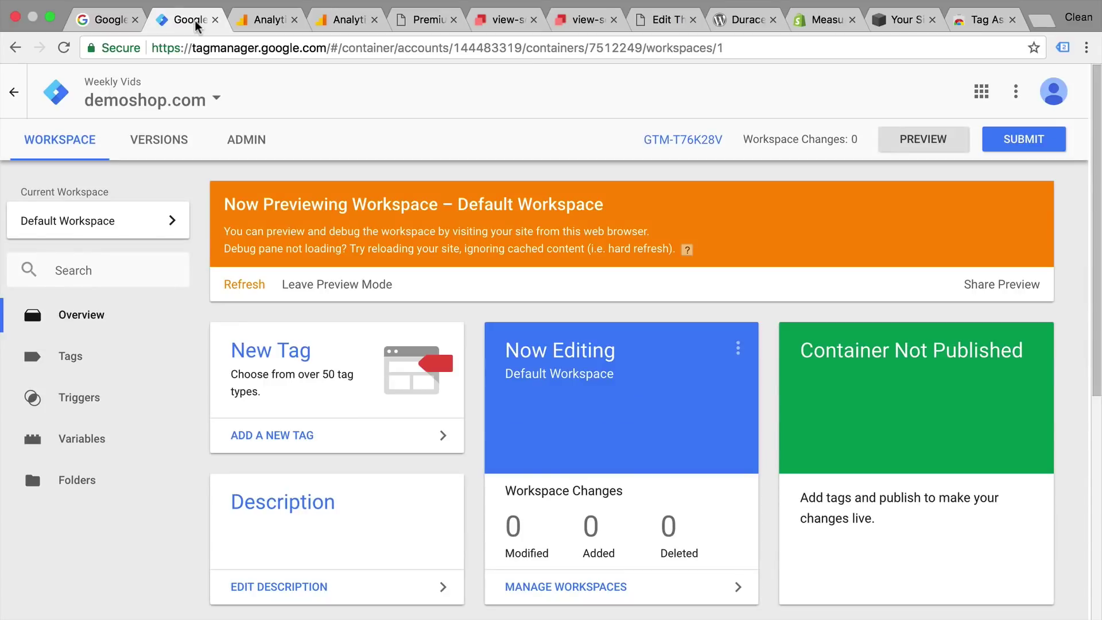
scroll(197, 339, "down", 1)
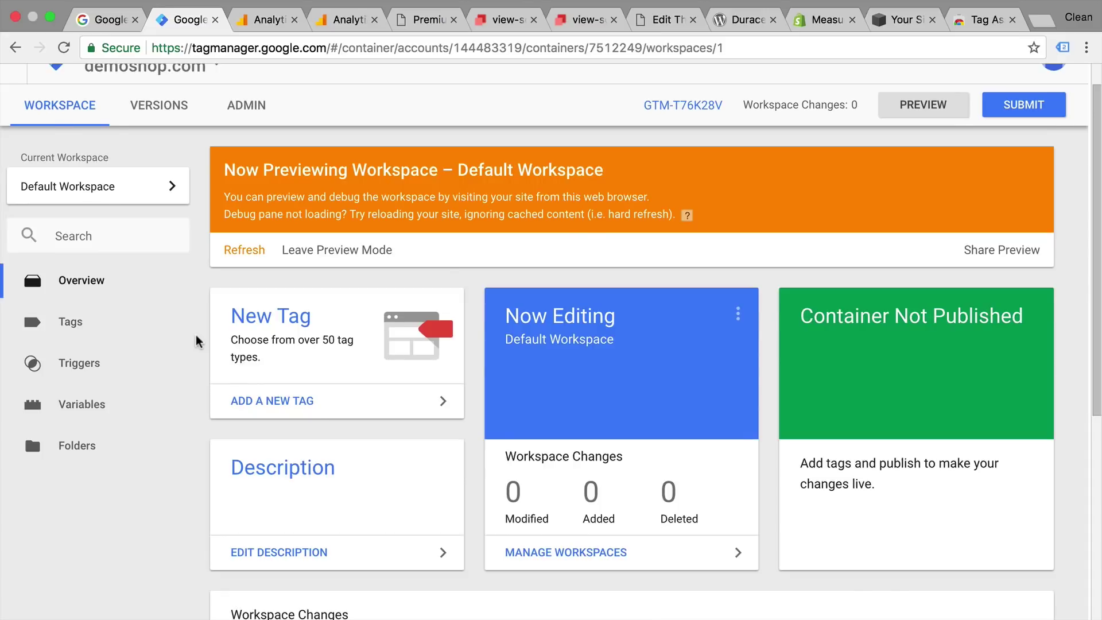
scroll(196, 341, "up", 1)
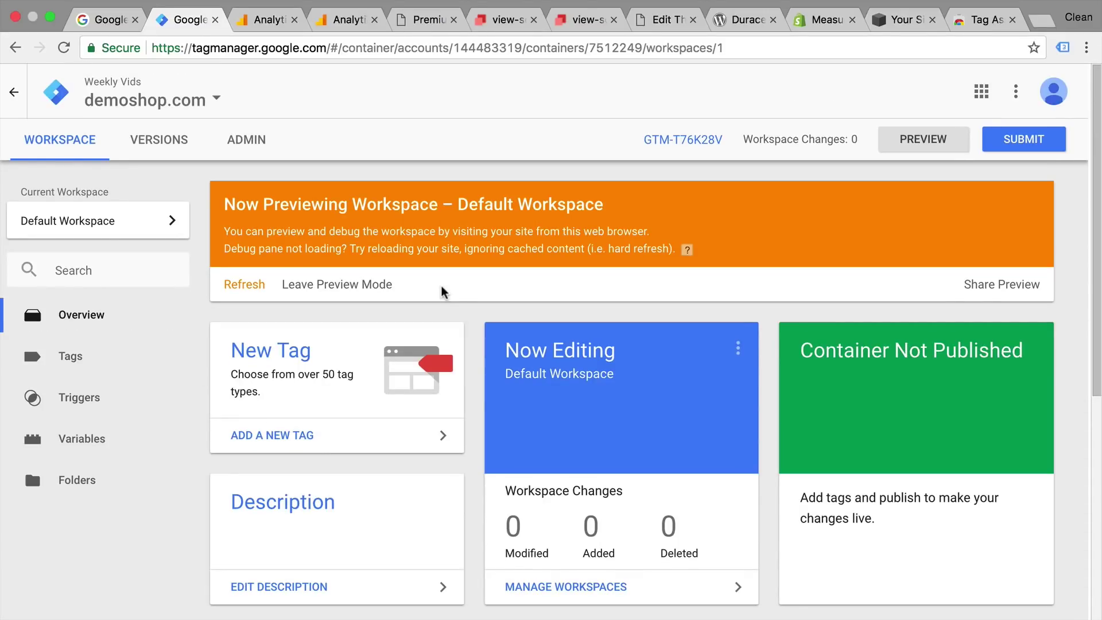
left_click(75, 371)
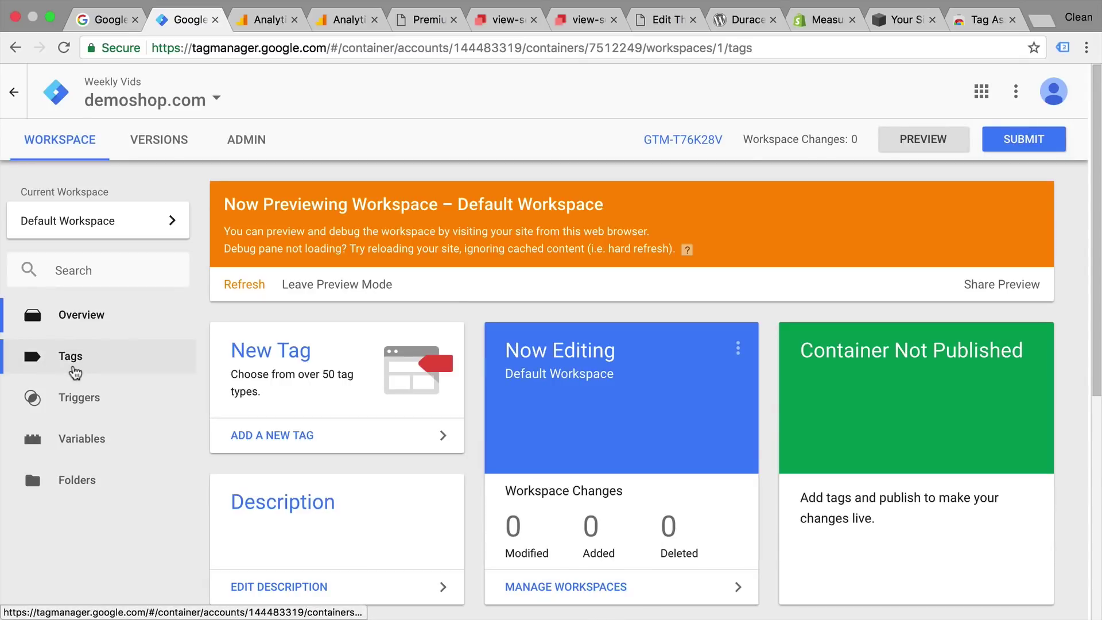
left_click(285, 381)
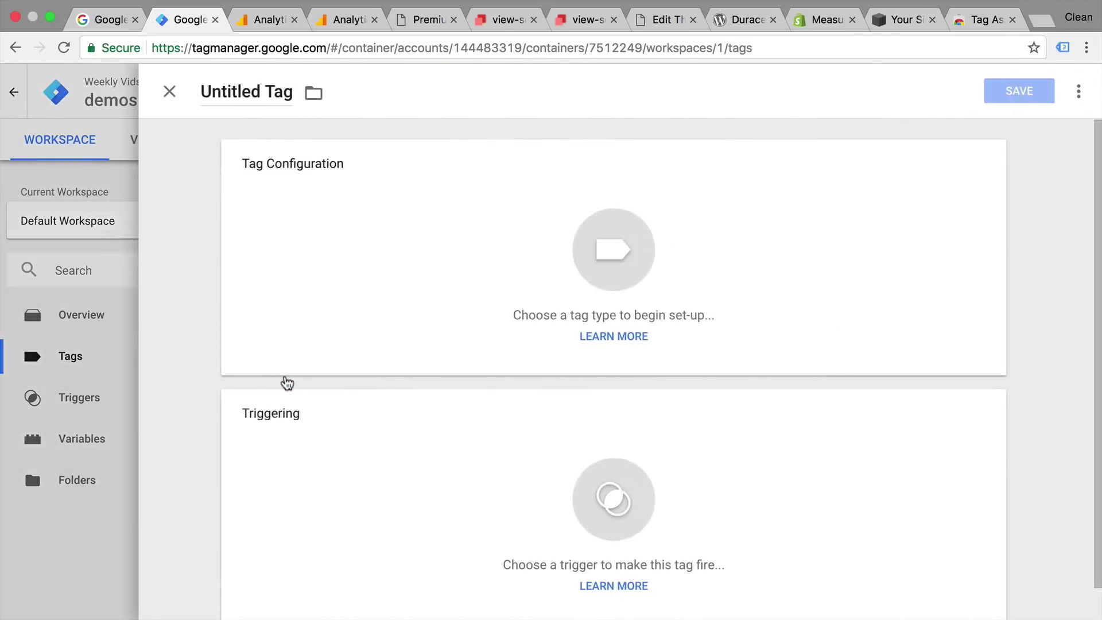
left_click(230, 97)
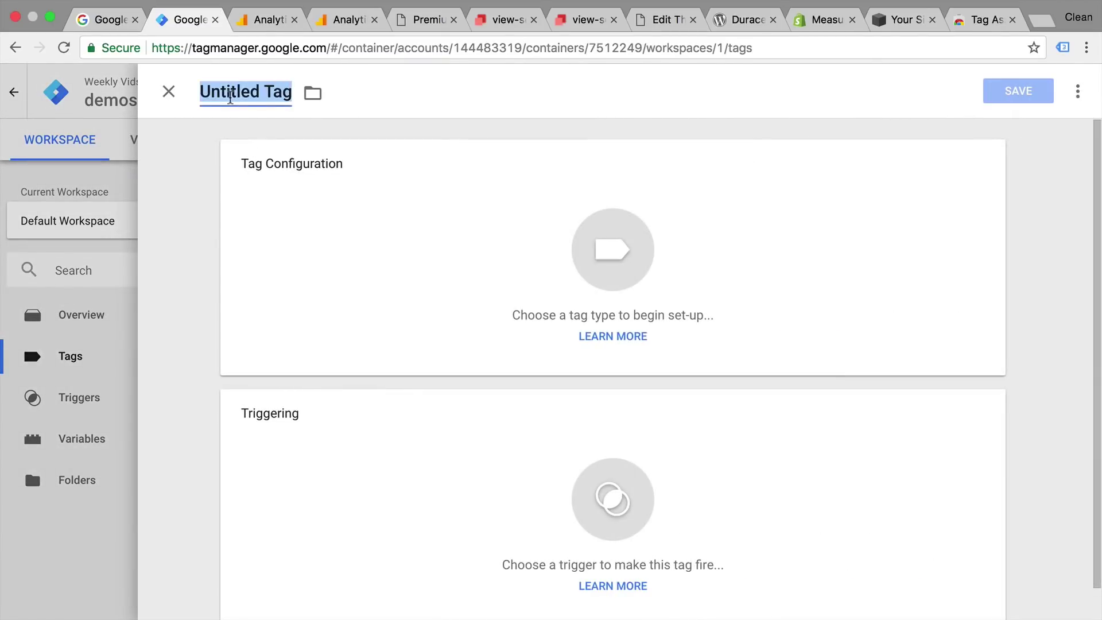
type("GA ")
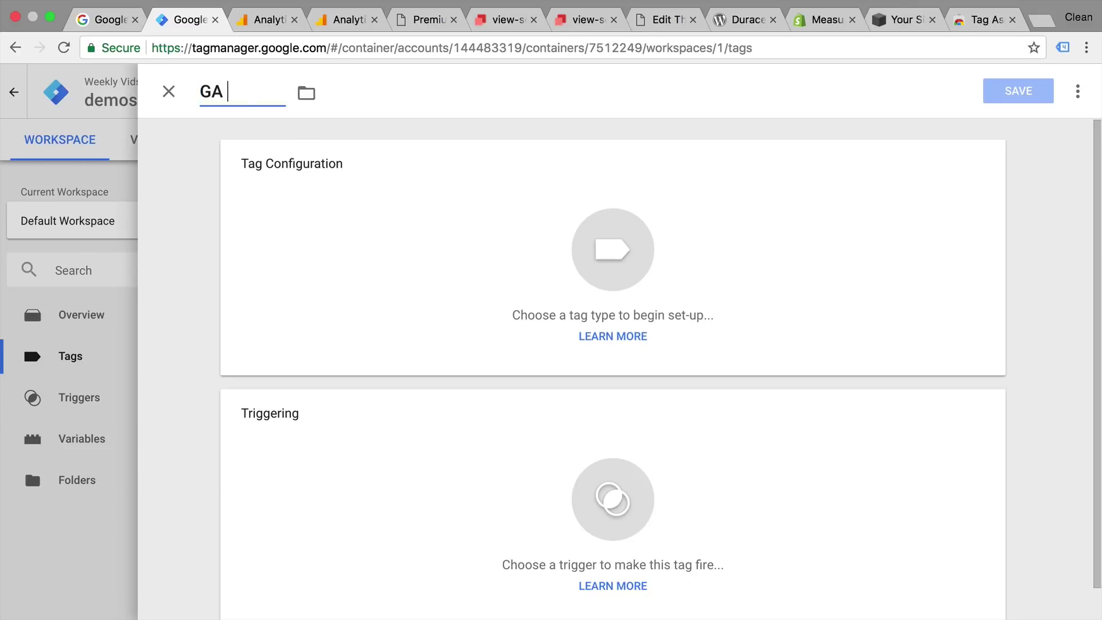
type("- Pageview")
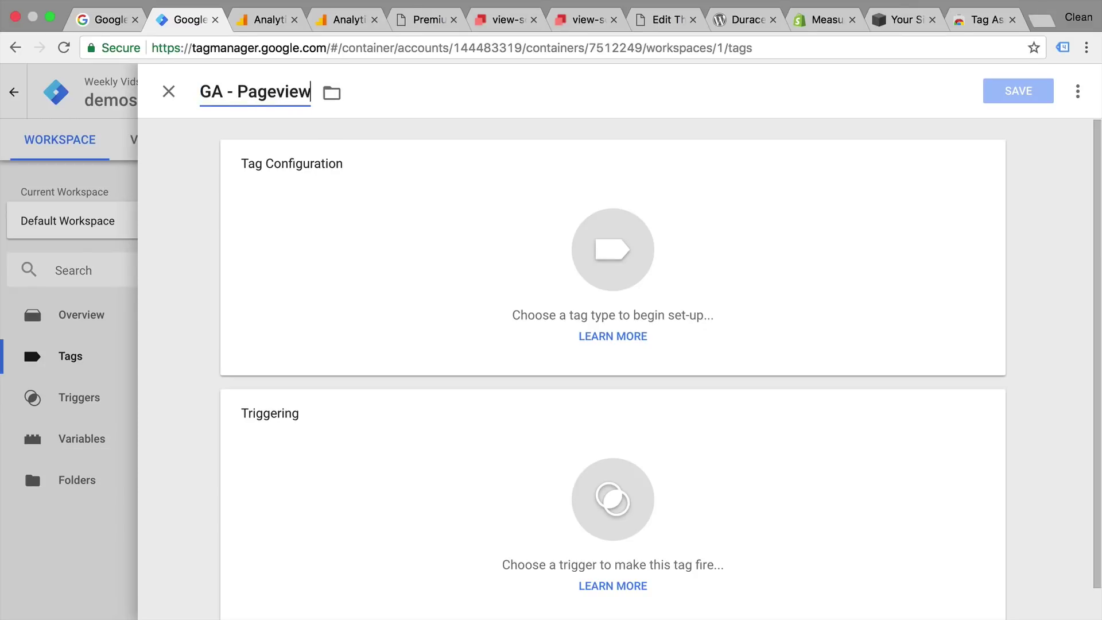
type(" - All Pages")
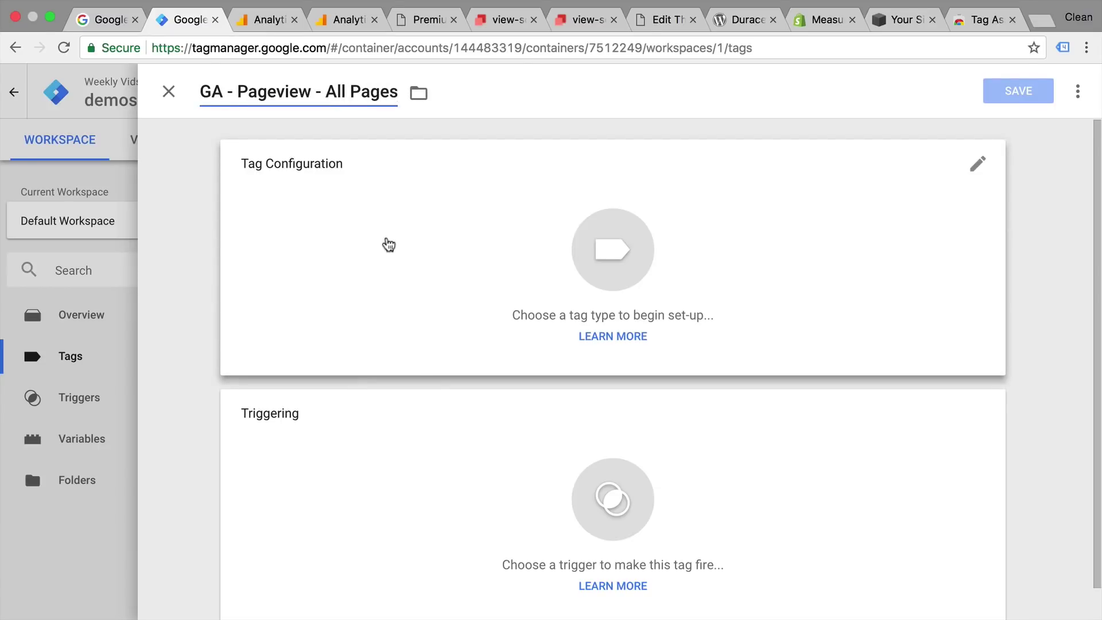
Step: Set the new tag's type to Universal Analytics
left_click(389, 245)
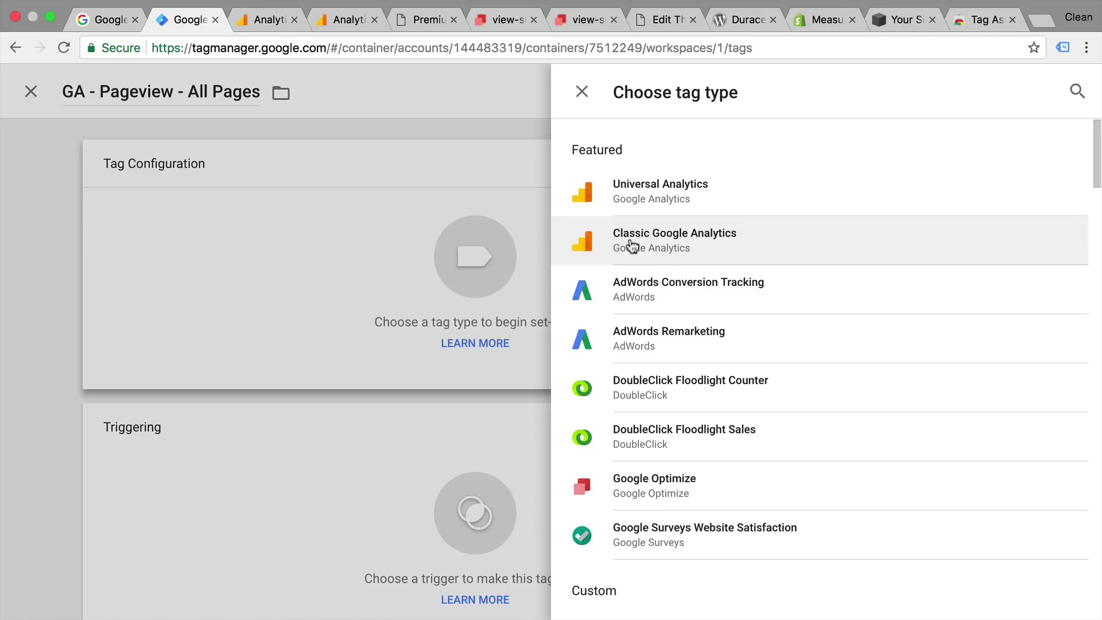
left_click(642, 206)
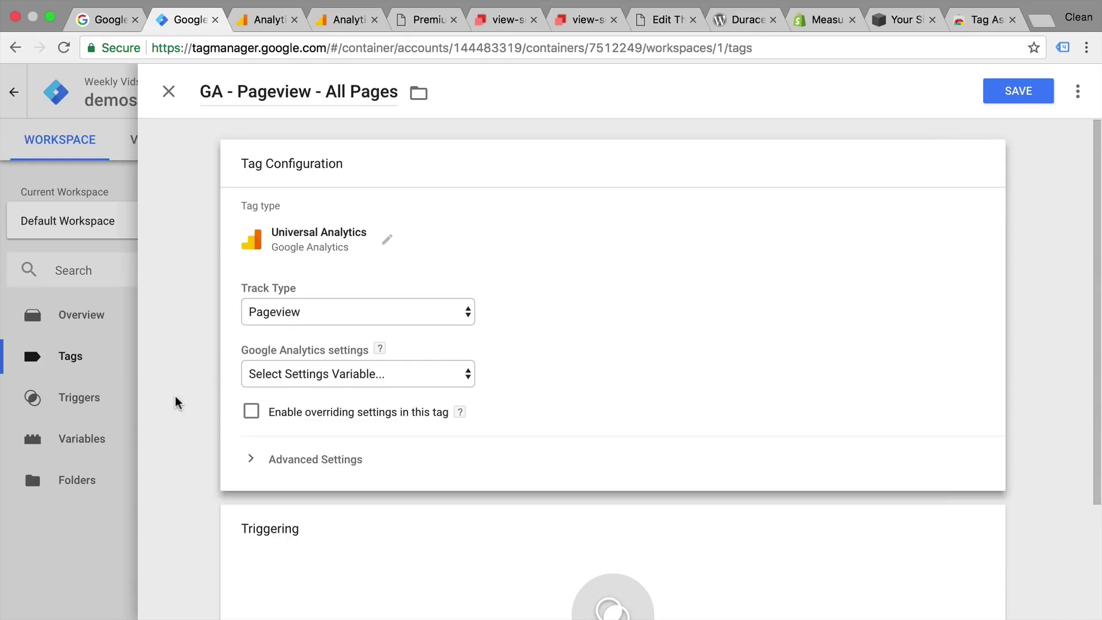
scroll(178, 402, "down", 3)
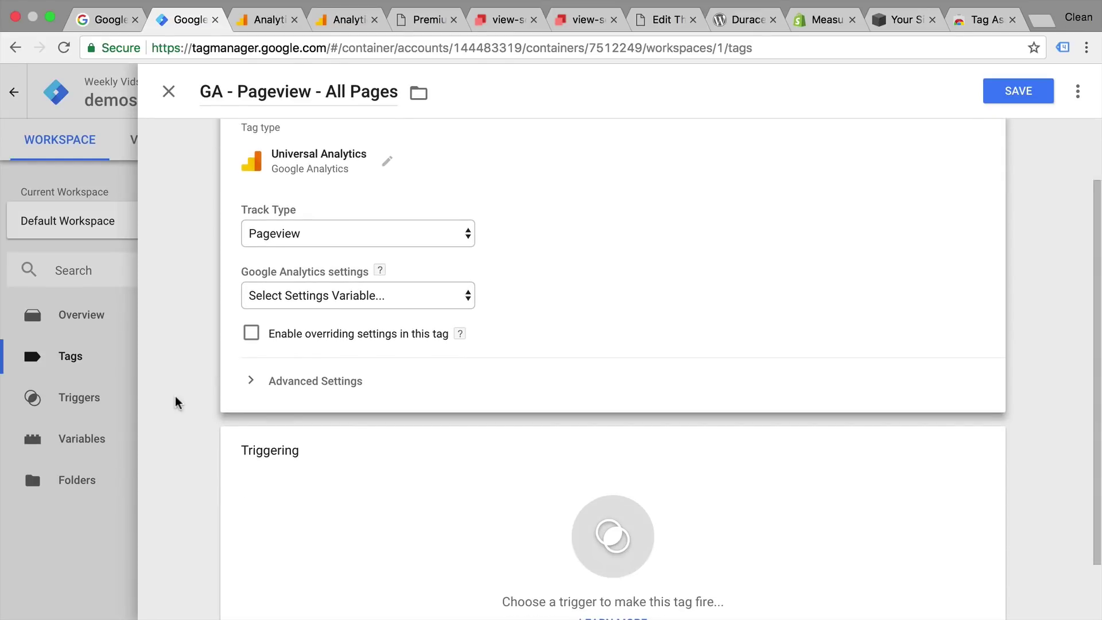
Step: Start a new Google Analytics settings variable, ready to receive the tracking ID from Analytics
left_click(305, 308)
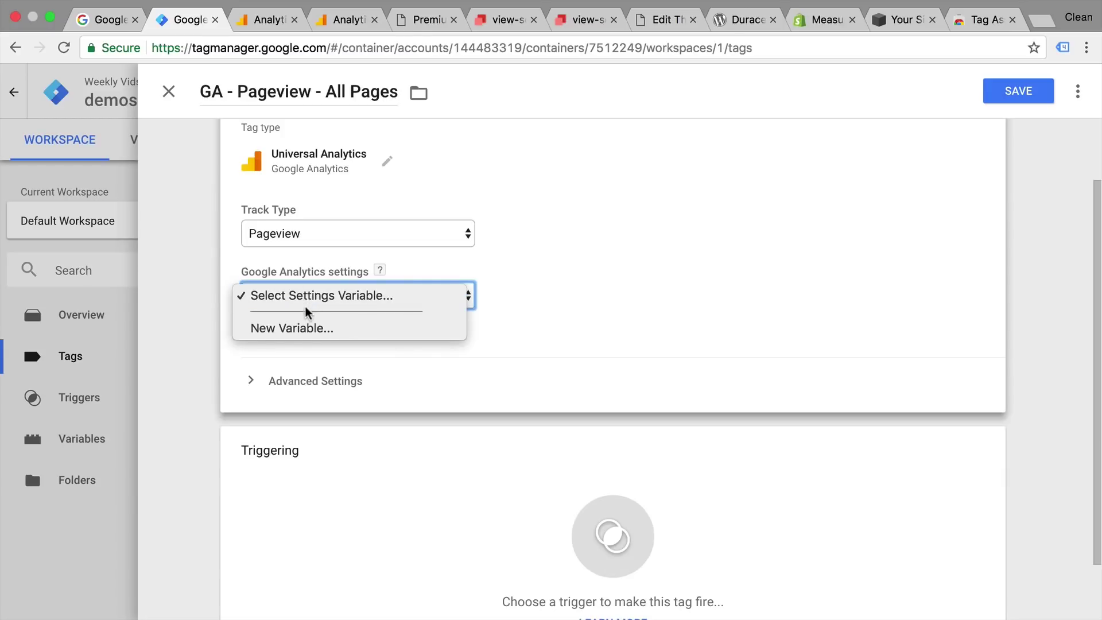
left_click(294, 332)
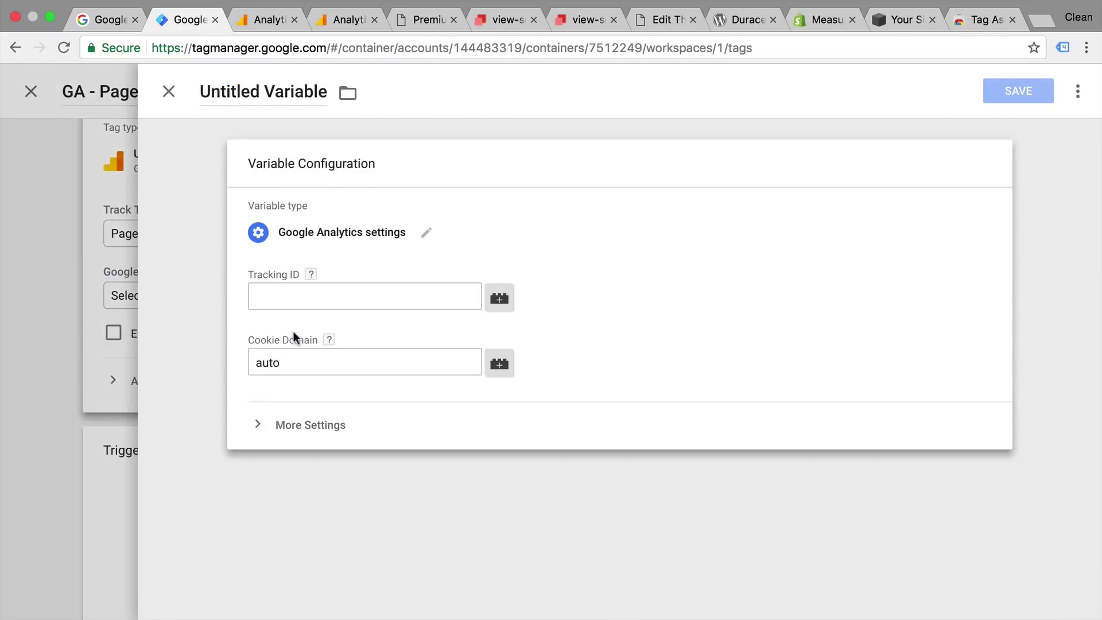
left_click(295, 303)
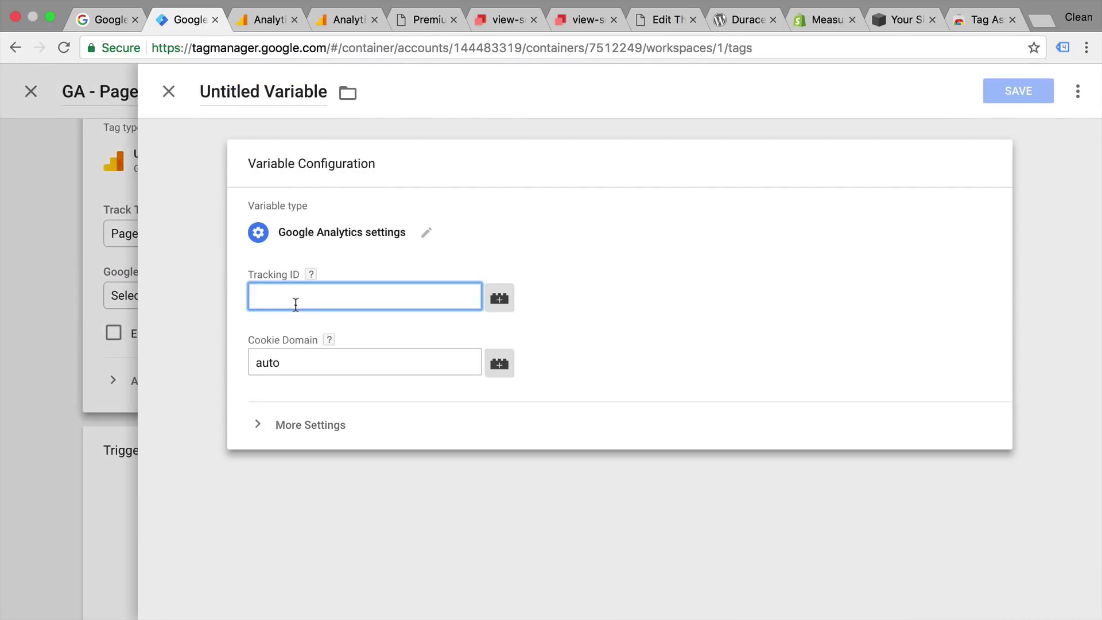
left_click(348, 19)
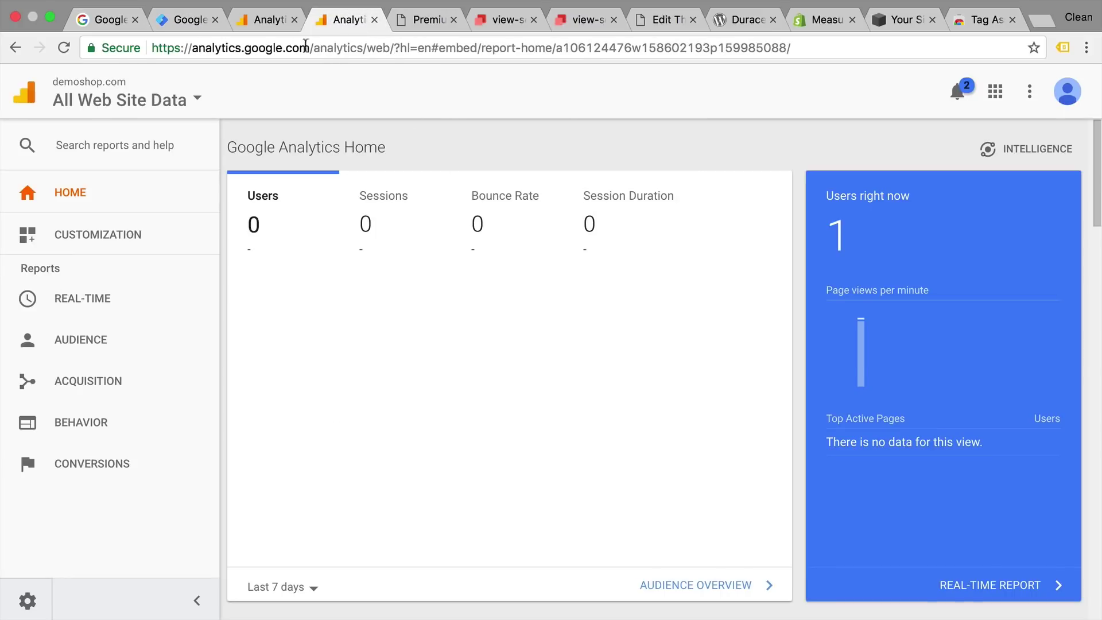
Step: Copy tracking ID UA-54228974-1 into the new variable and name the variable UA-54228974-1
left_click(277, 20)
triple_click(417, 243)
key("super+c")
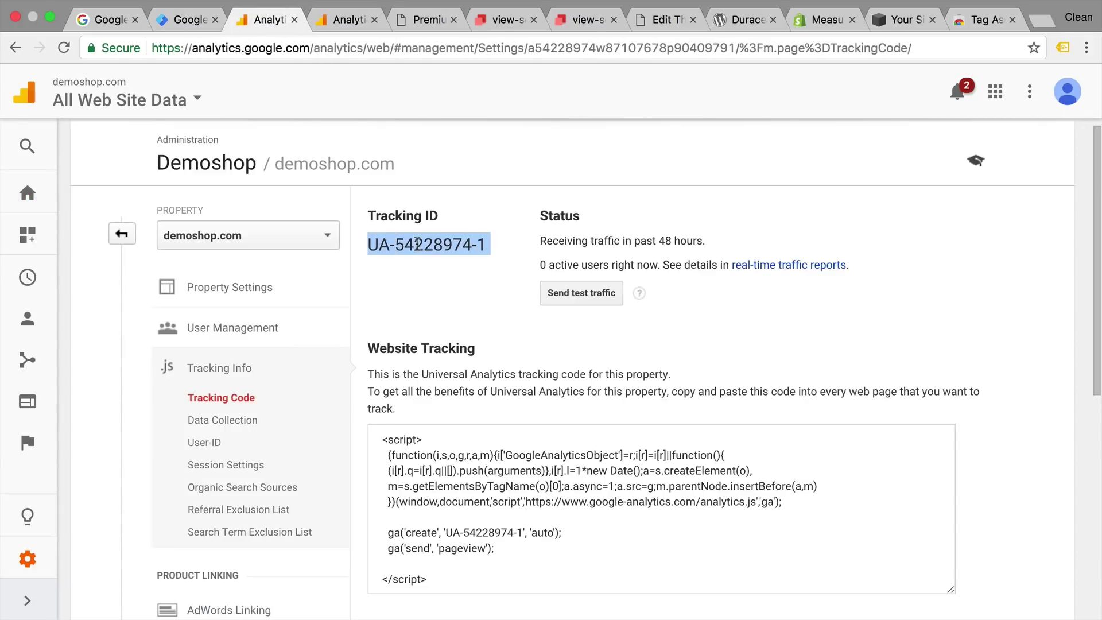
left_click(191, 20)
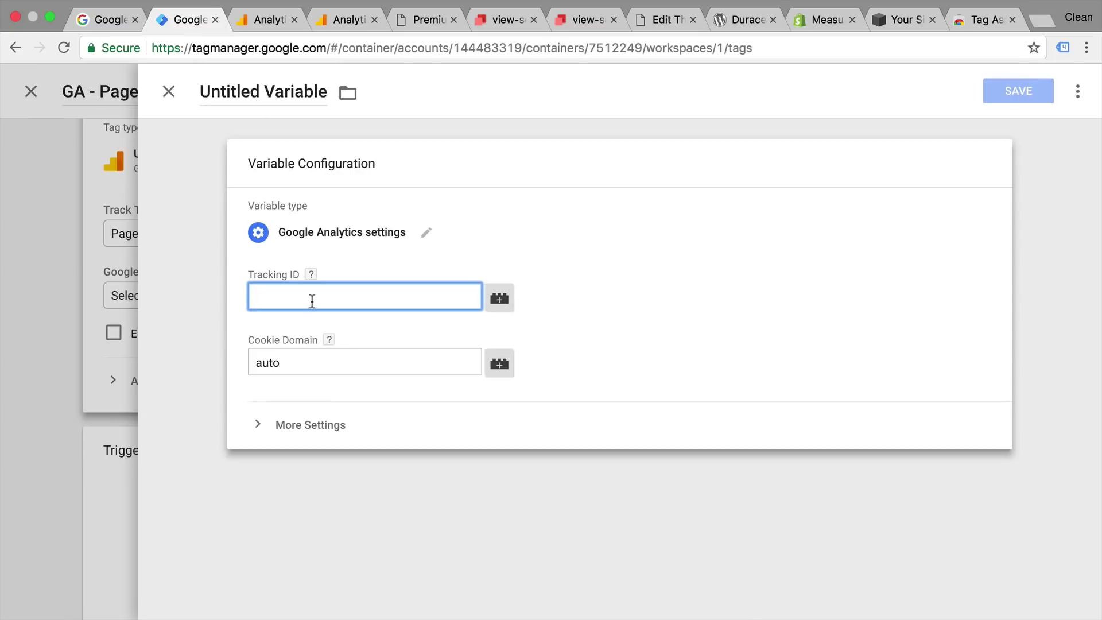
key("super+v")
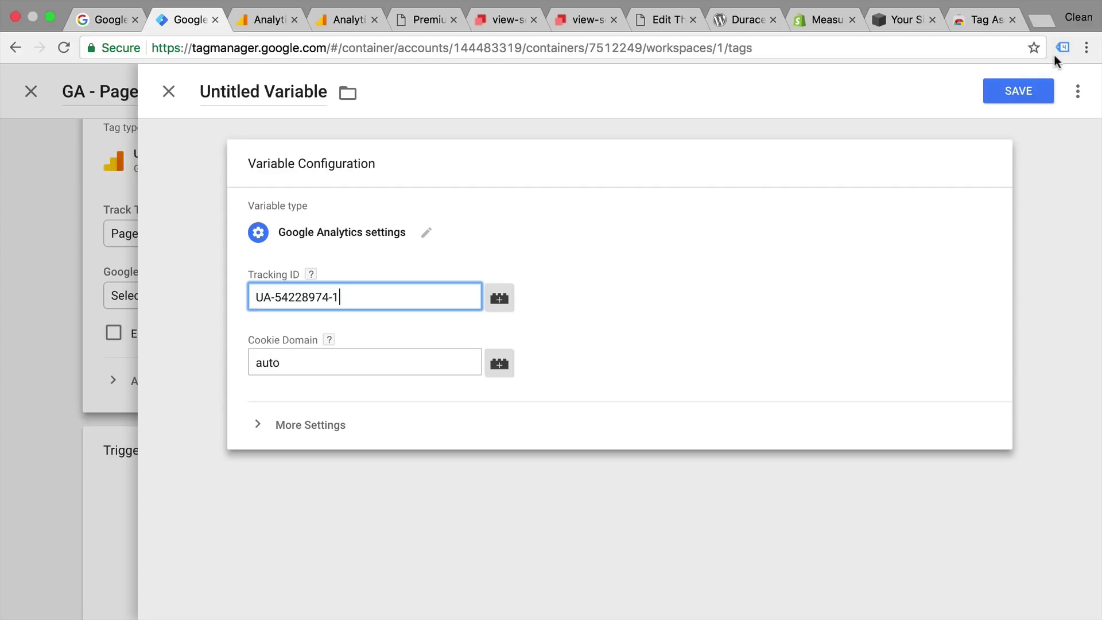
left_click(231, 91)
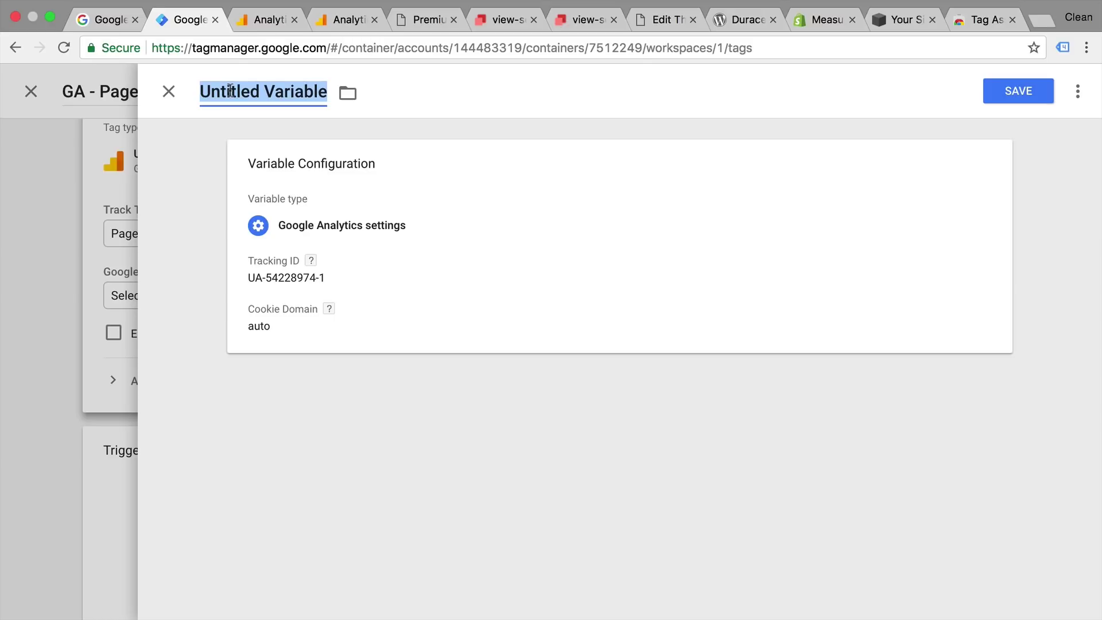
key("super+v")
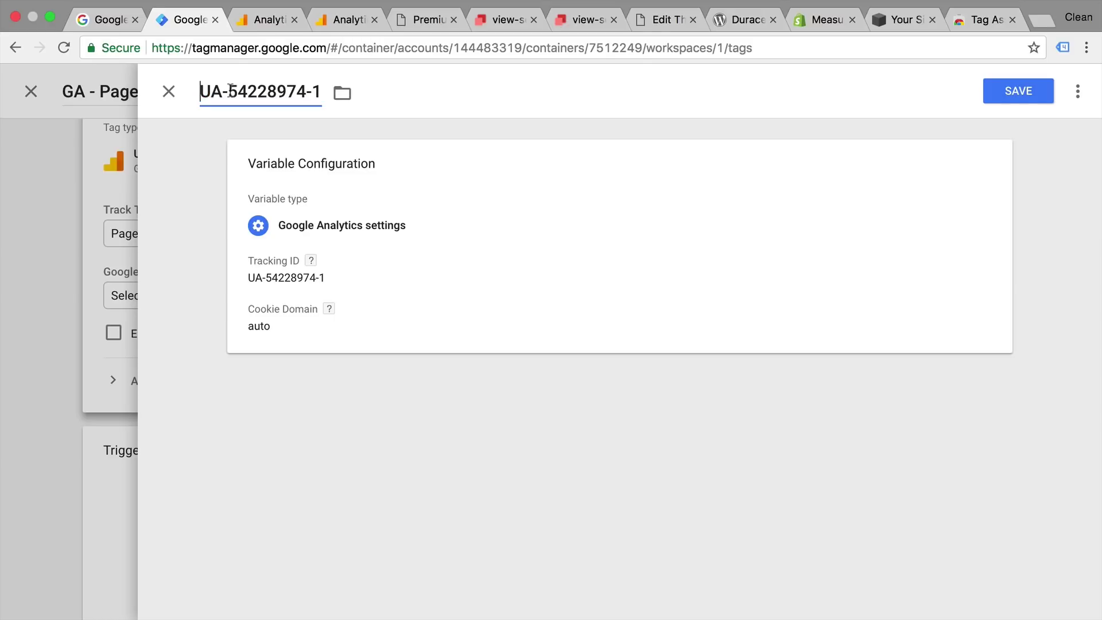
left_click(543, 126)
Step: Save the UA-54228974-1 variable, set the tag to fire on All Pages, and save the tag
left_click(1015, 95)
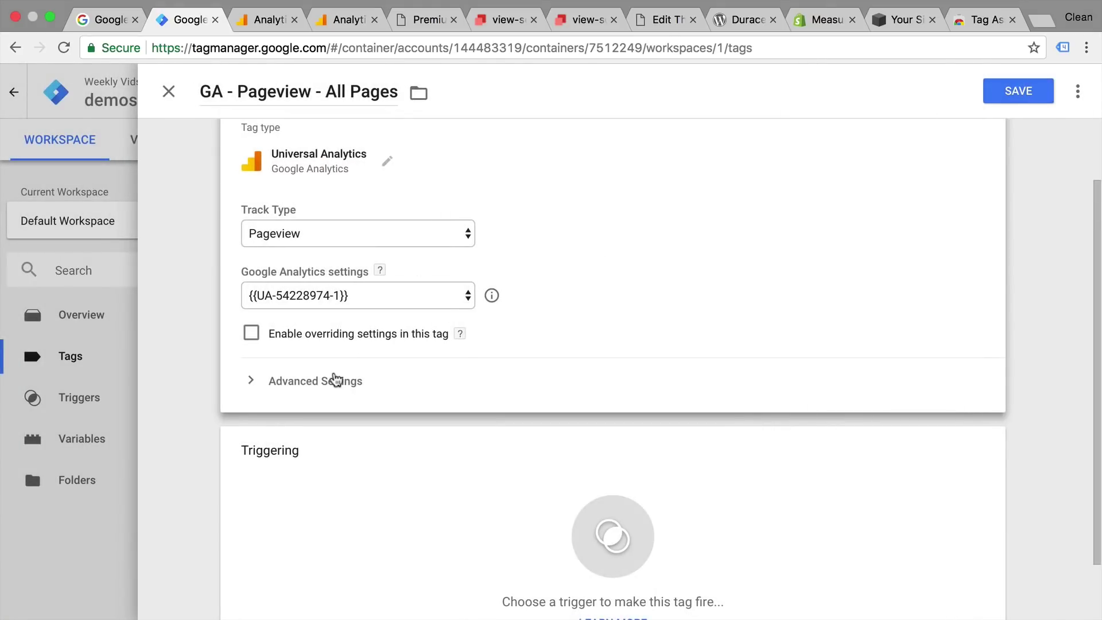
scroll(335, 379, "up", 2)
scroll(335, 376, "down", 3)
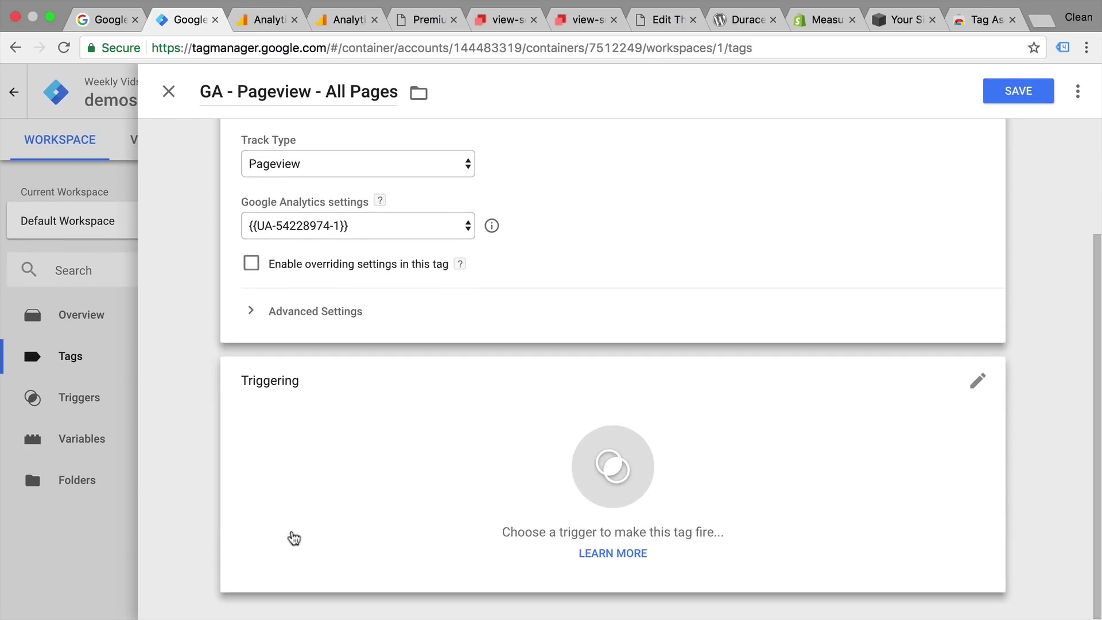
left_click(294, 538)
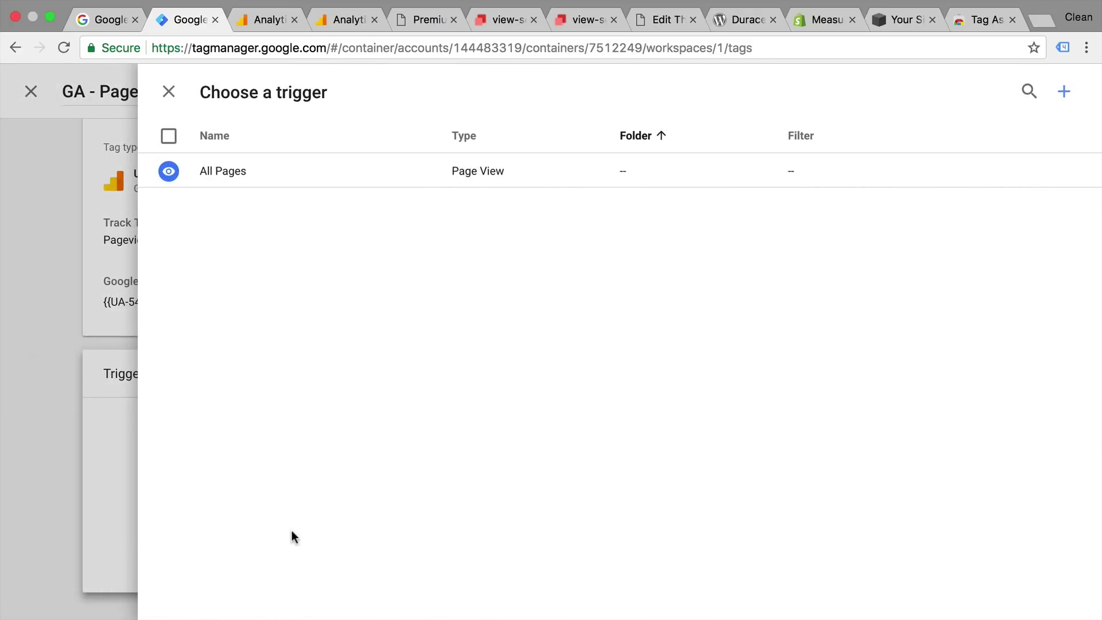
left_click(256, 169)
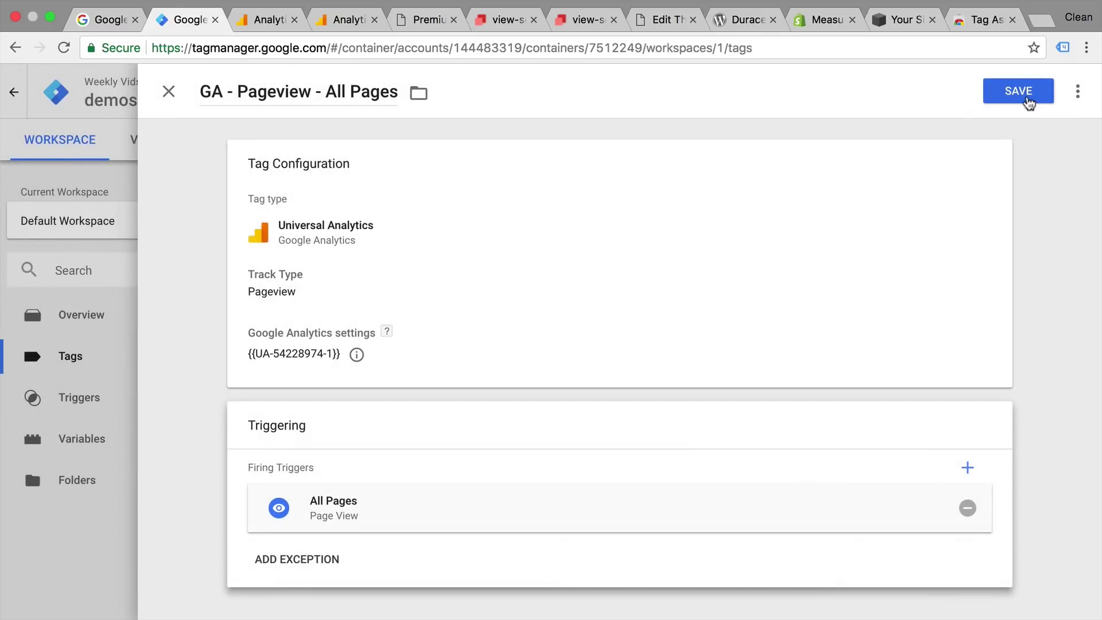
left_click(1027, 100)
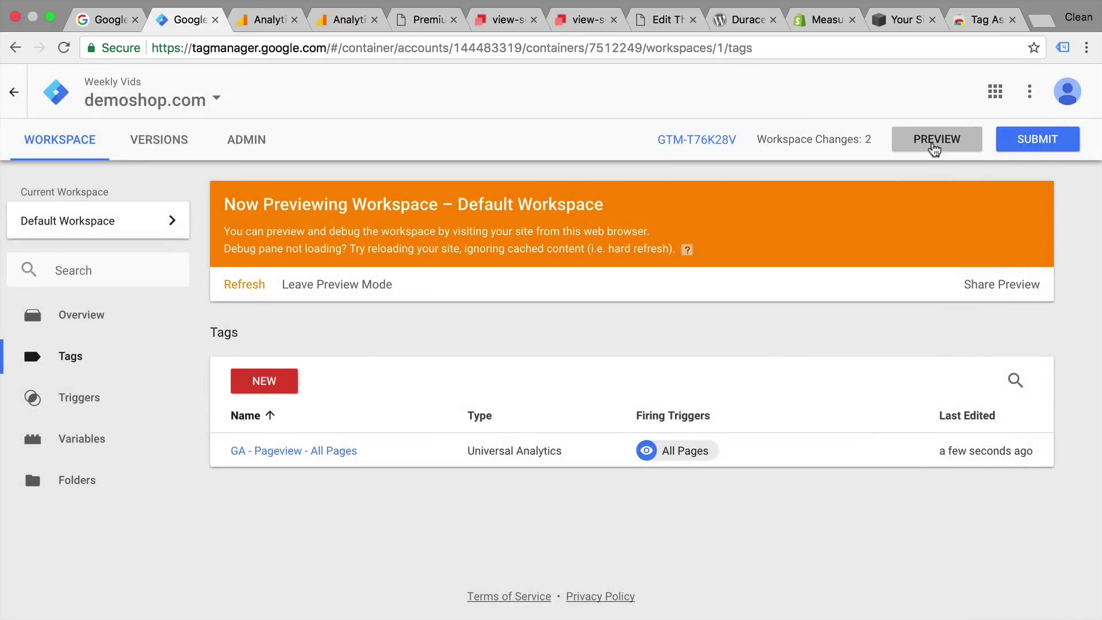
Step: Refresh preview, then check the pageview tag fires on Premium Quality, the homepage and T-shirts
left_click(934, 143)
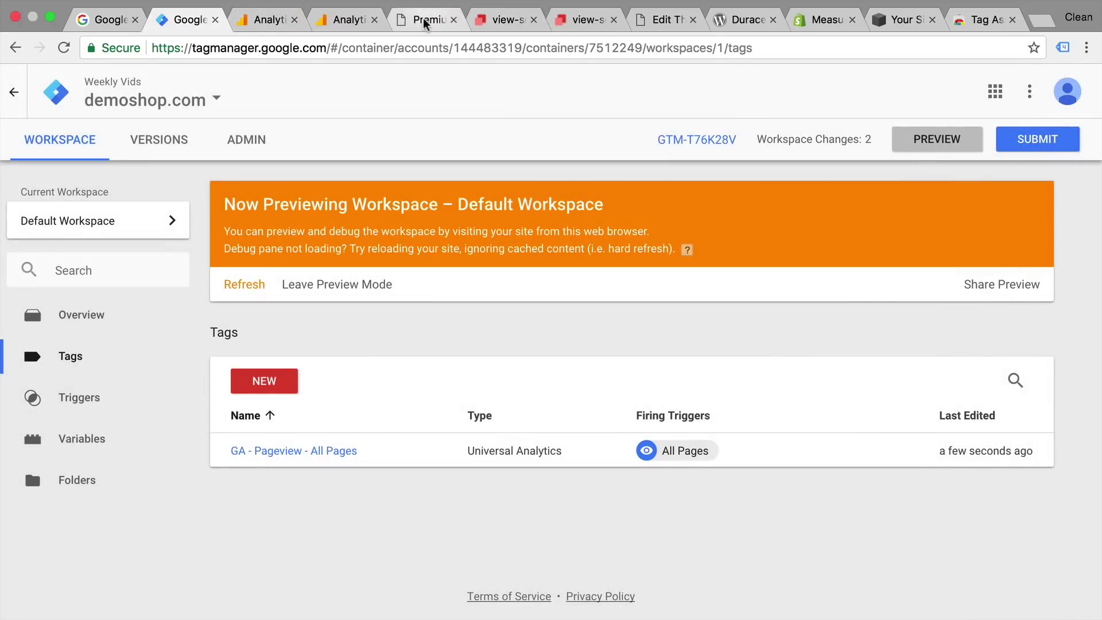
left_click(439, 21)
key("super+r")
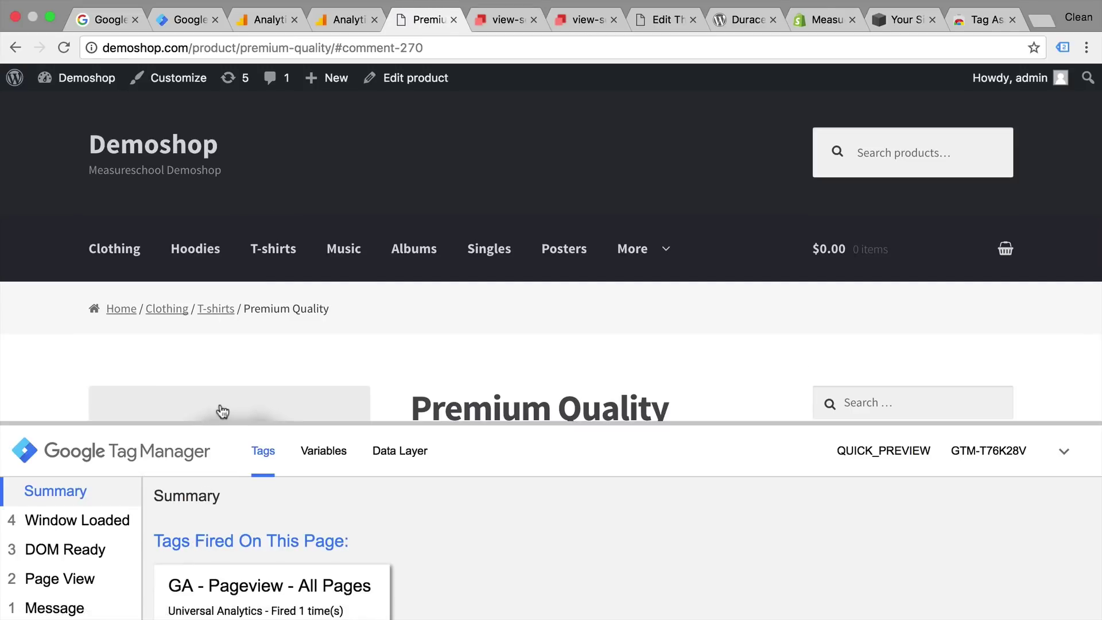
left_click_drag(216, 423, 214, 216)
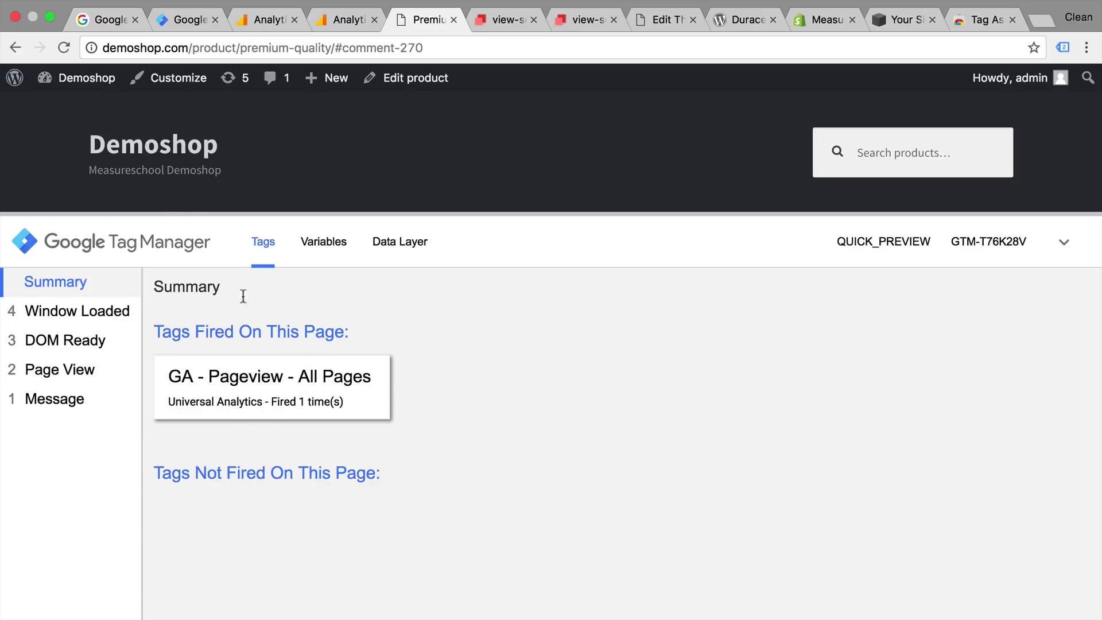
left_click(168, 154)
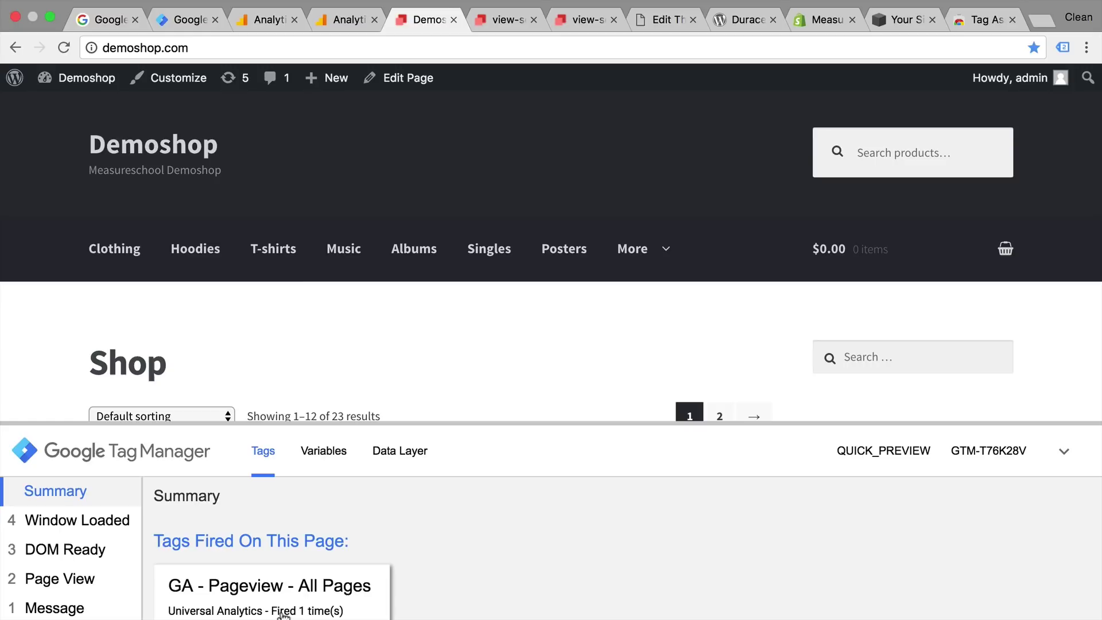
left_click(255, 254)
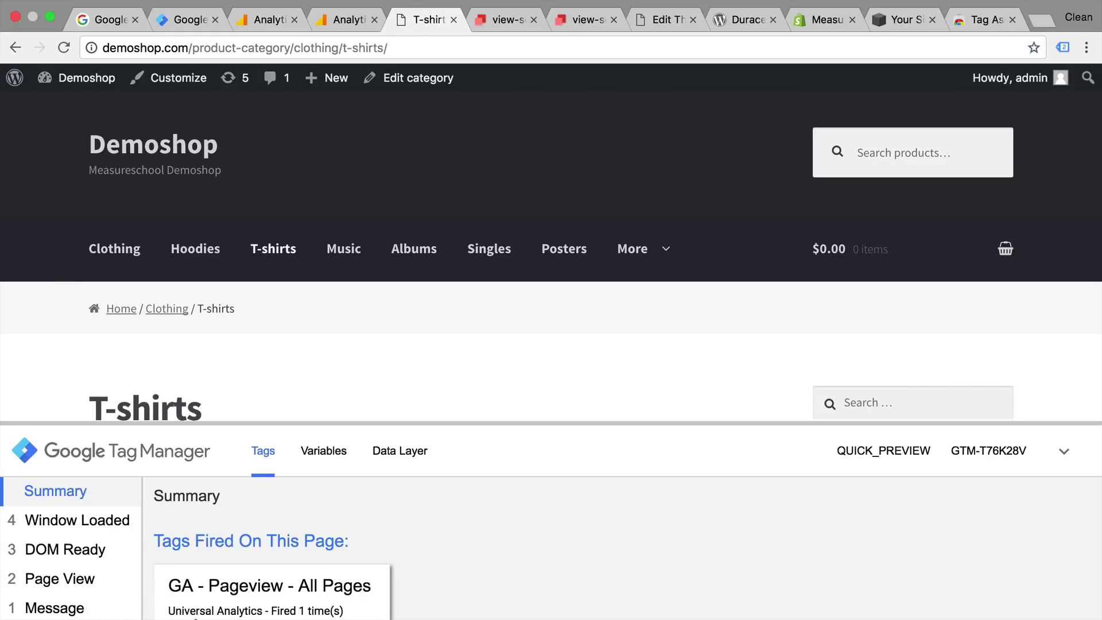
Step: Confirm in Tag Assistant that the UA-54228974-1 Analytics tag sent one pageview on the T-shirts page
left_click(1062, 47)
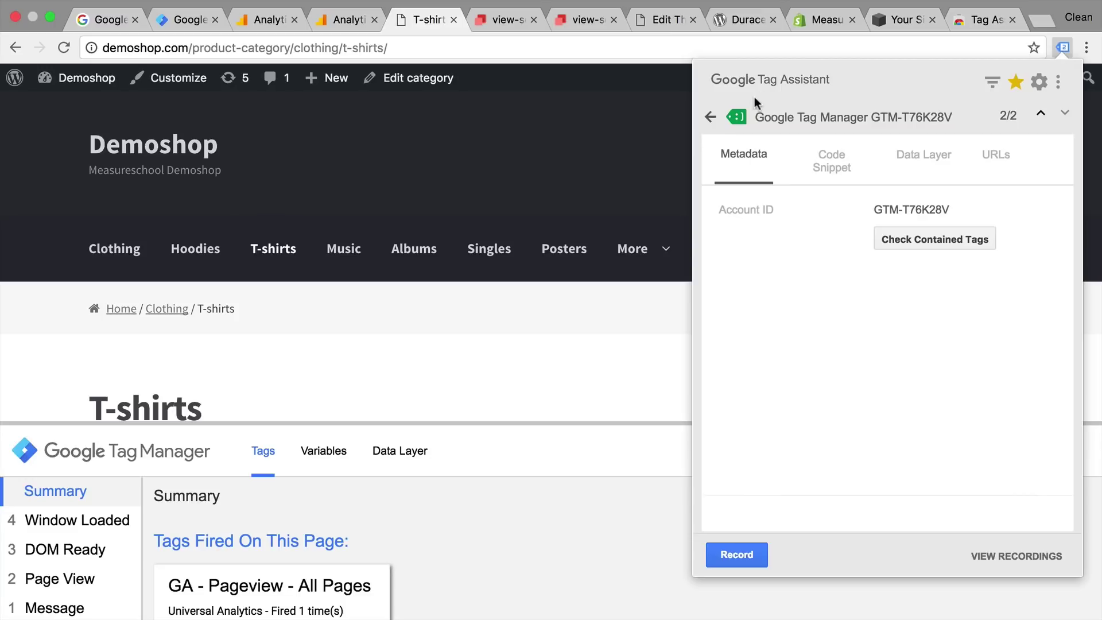
left_click(714, 118)
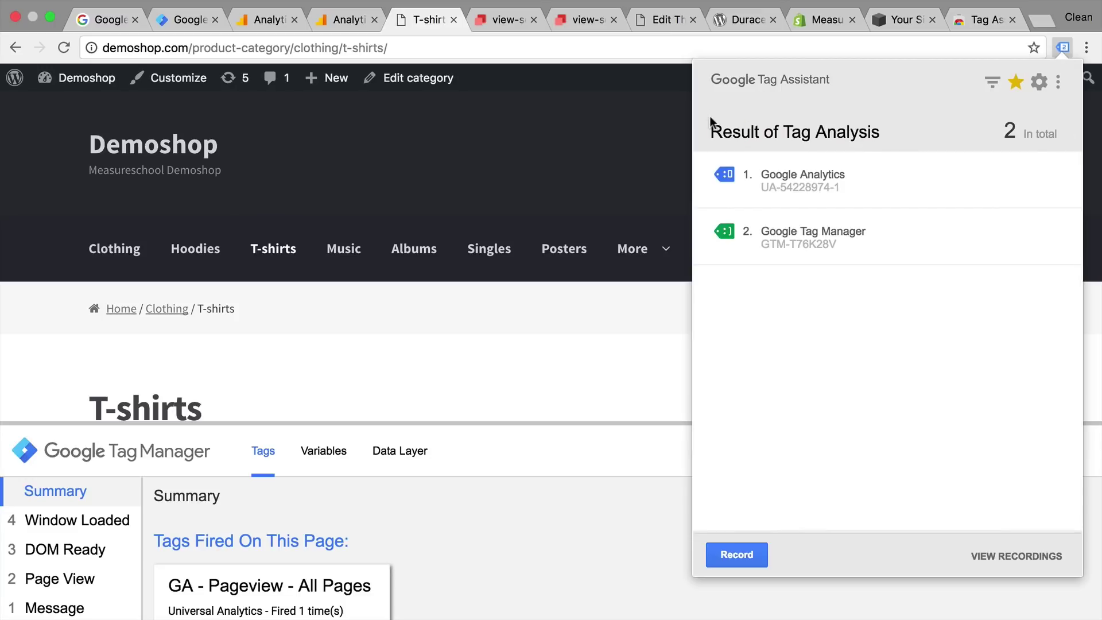
left_click(781, 196)
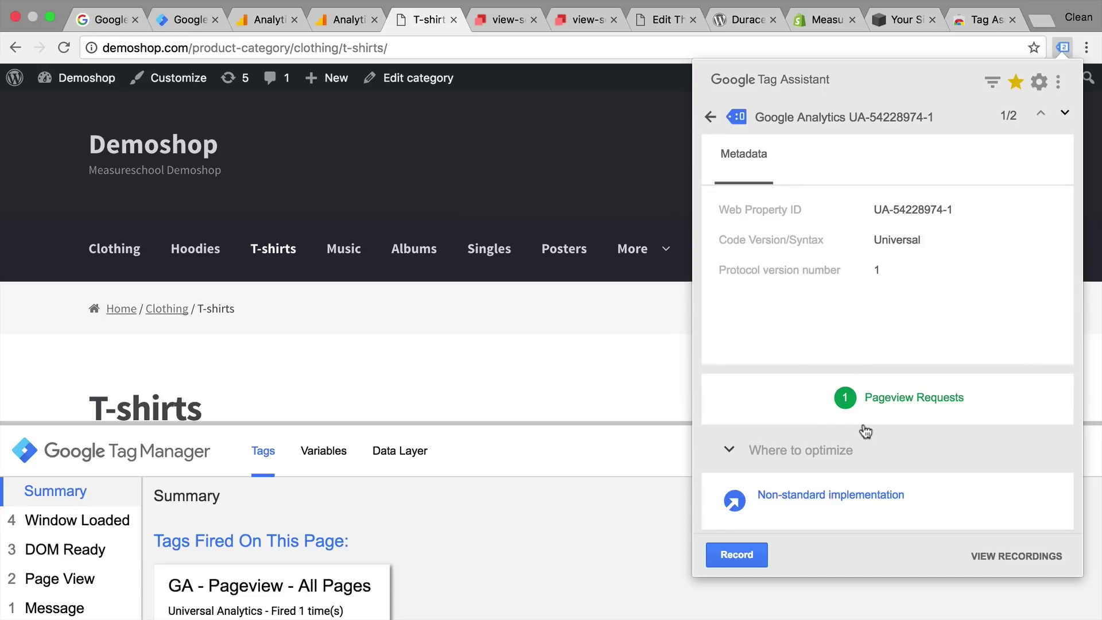
left_click(704, 118)
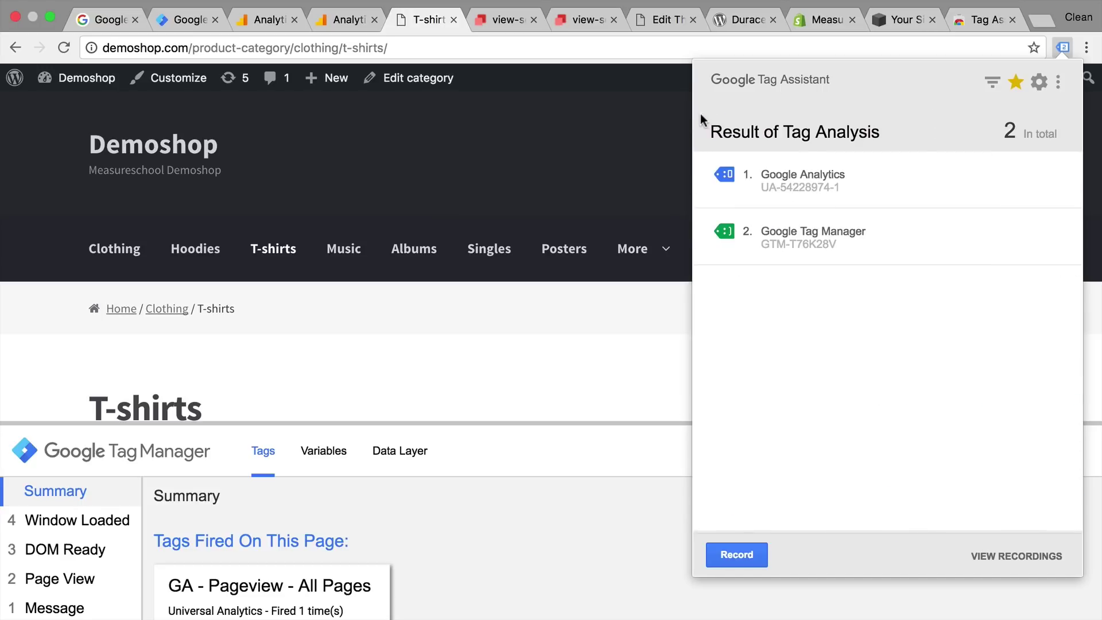
left_click(589, 142)
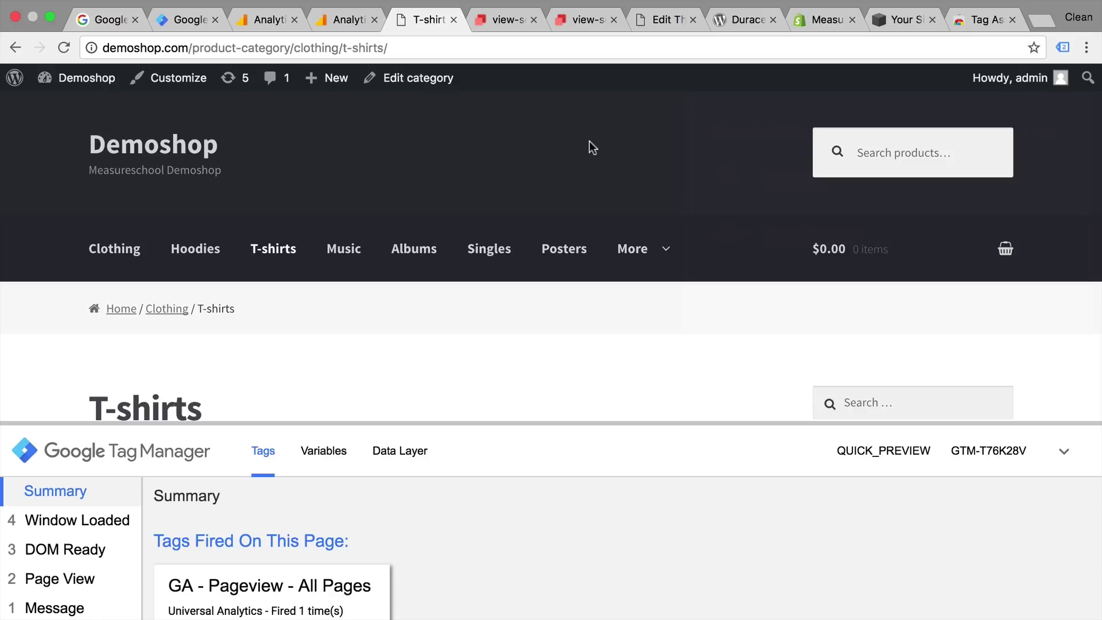
Step: Confirm the Analytics Real-Time Overview shows one active user on the T-shirts page, then return to Tag Manager
left_click(257, 20)
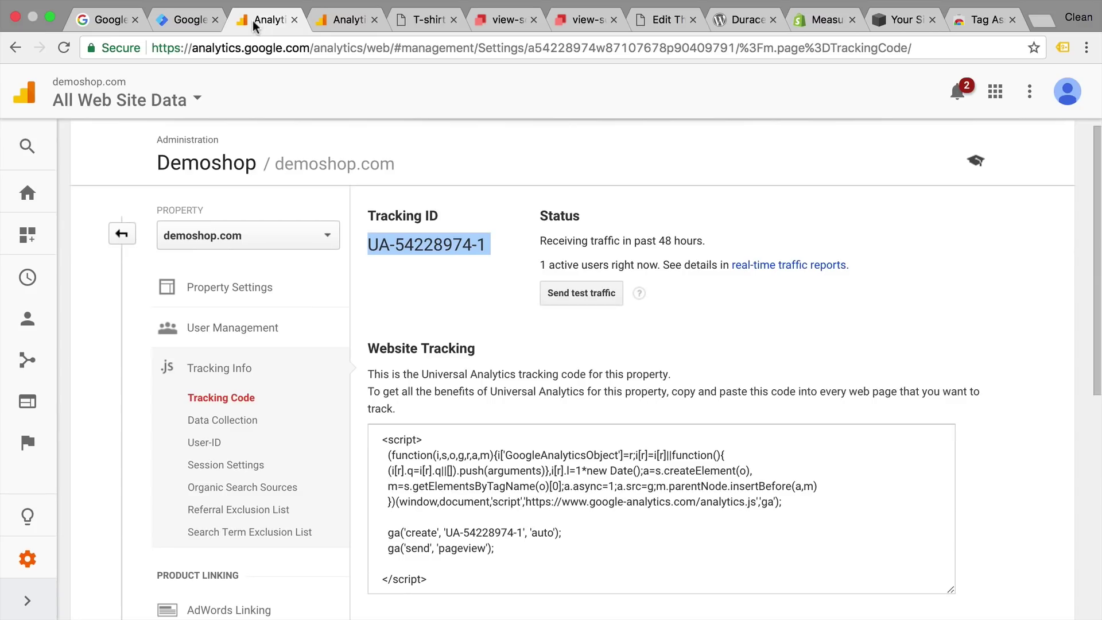
left_click(30, 280)
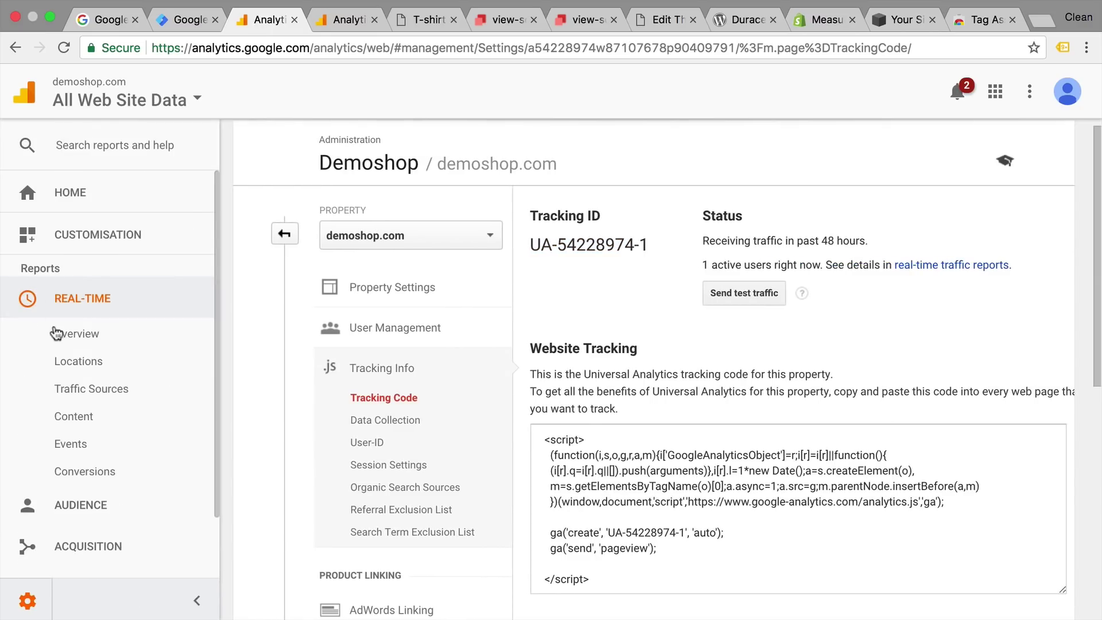
left_click(57, 334)
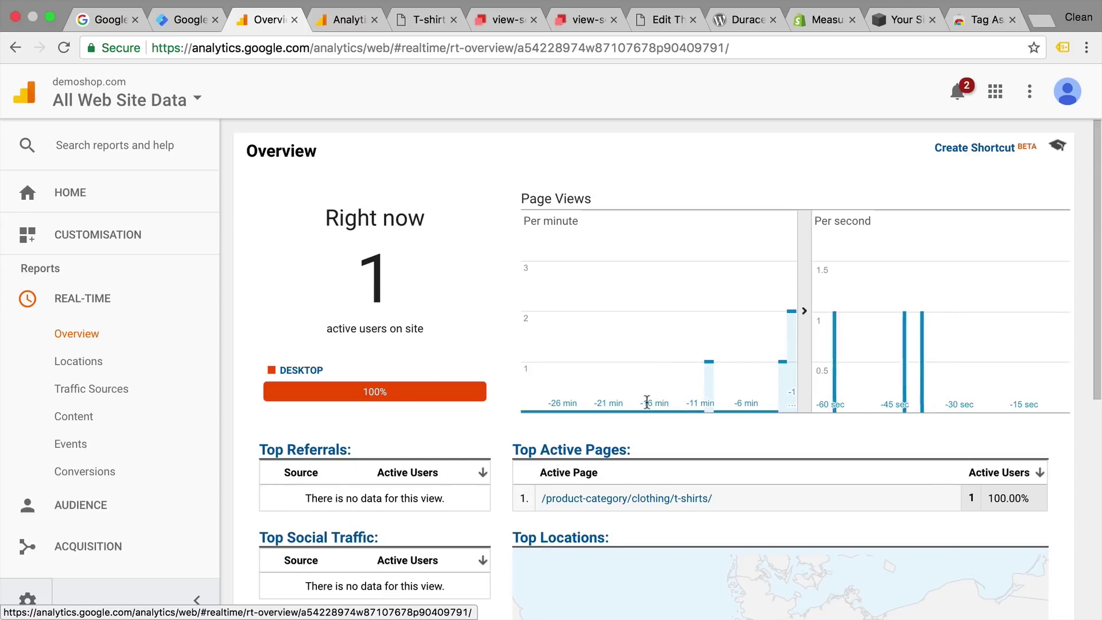
left_click(176, 23)
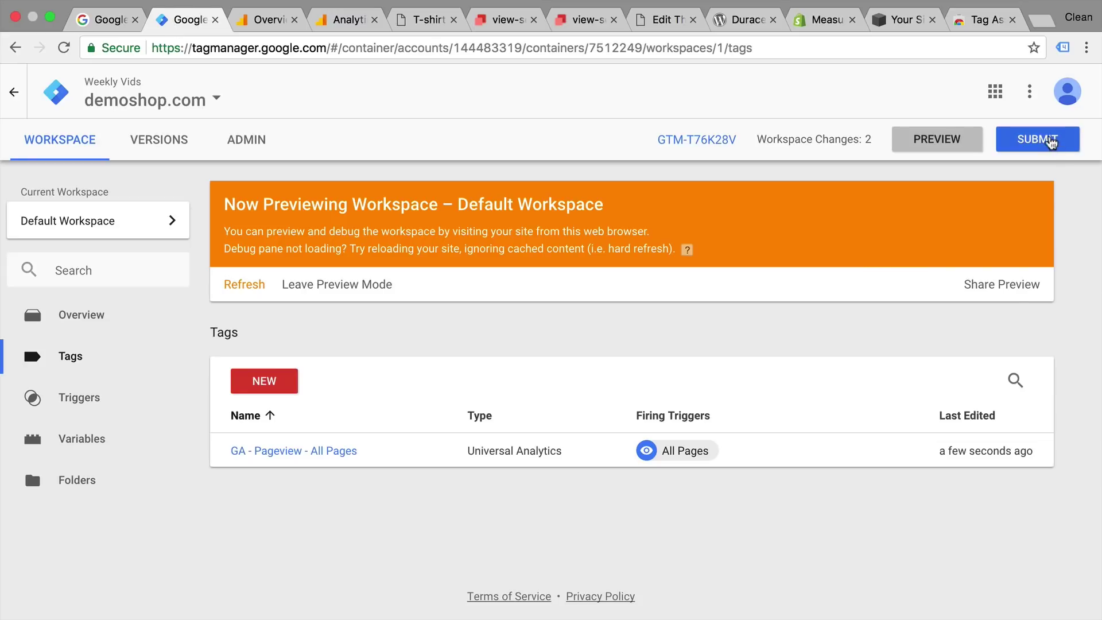
Step: Submit the workspace changes with version name 'installed Google Analytics Pageview tracking' and publish them
left_click(1051, 143)
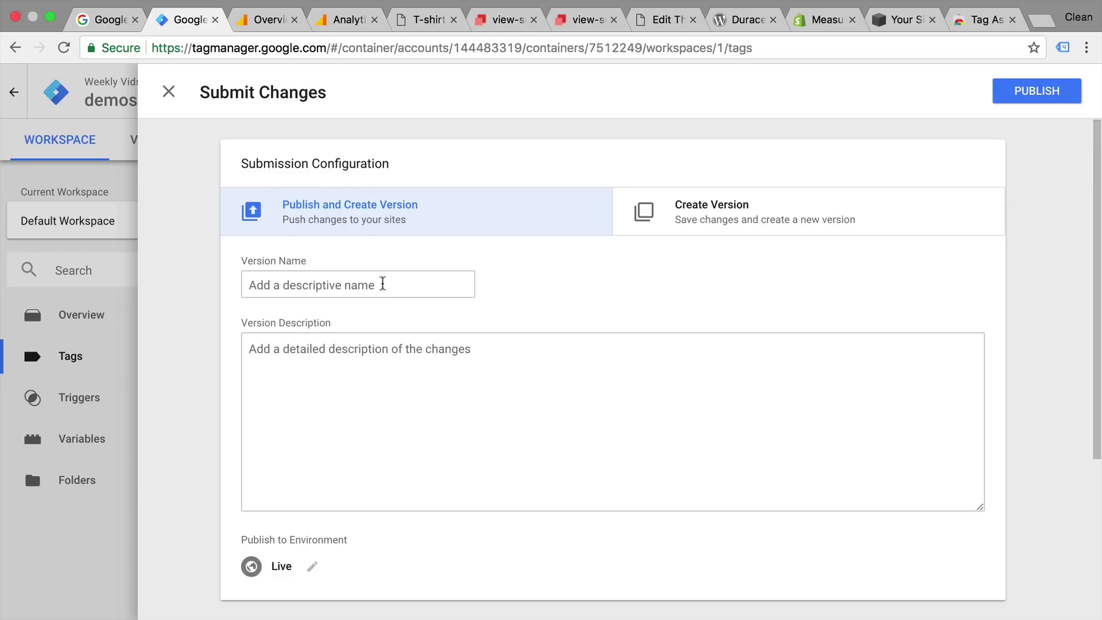
left_click(382, 283)
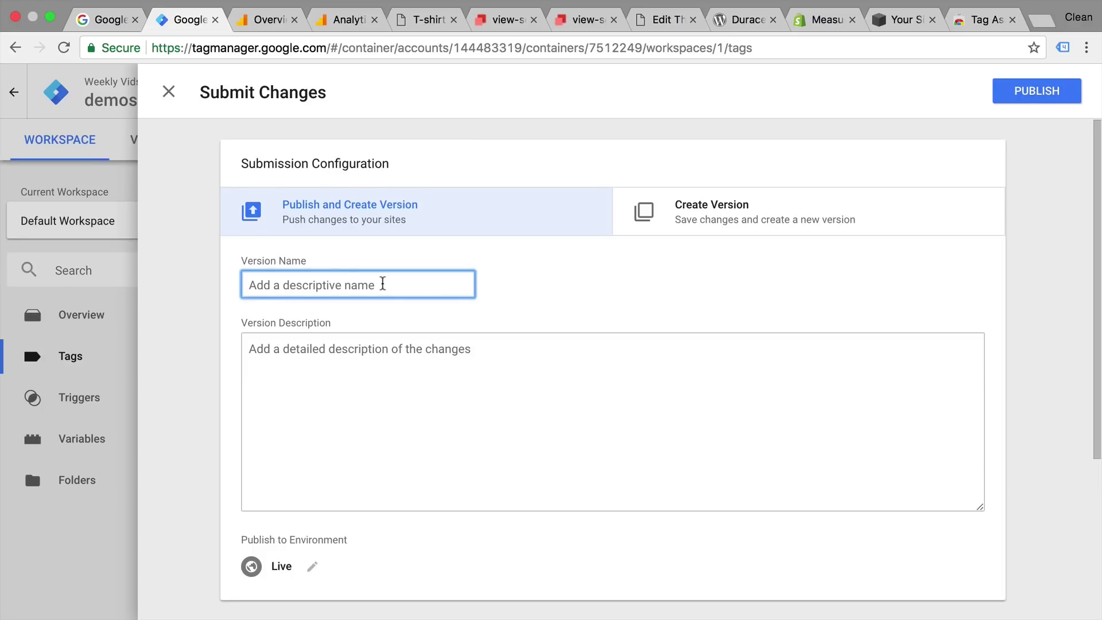
type("installed Google Analytics ")
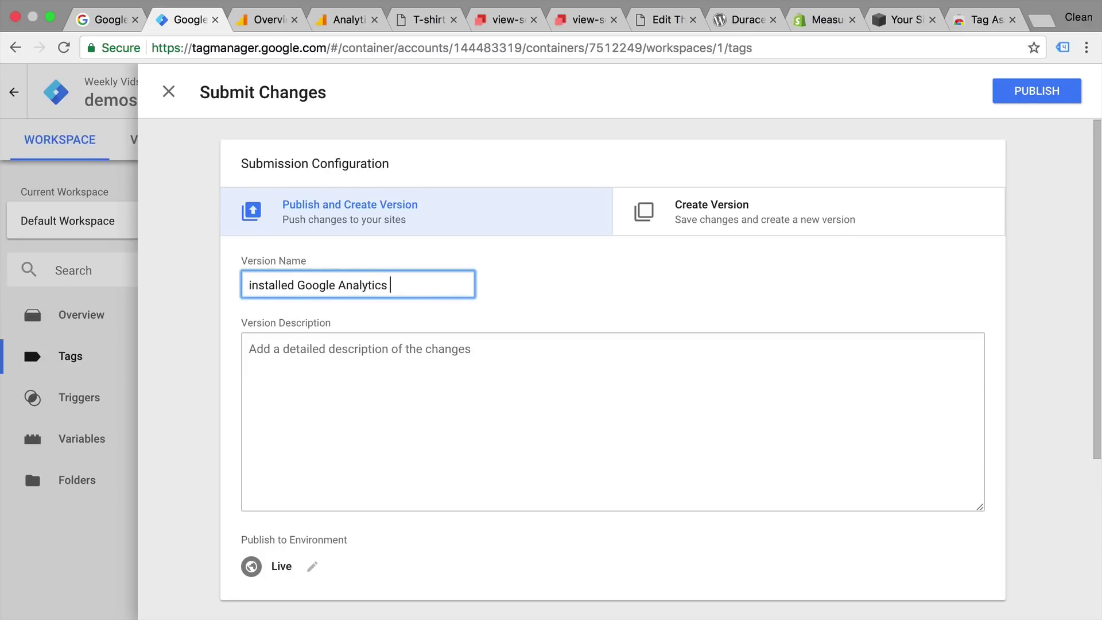
type("Pageview tracking")
left_click(677, 296)
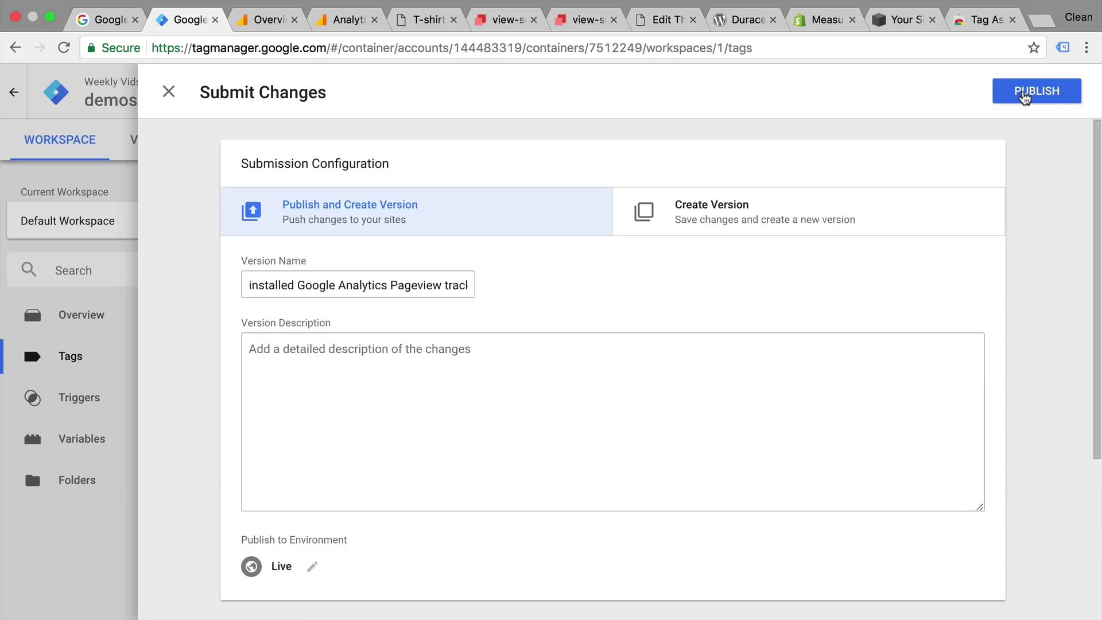
left_click(1025, 97)
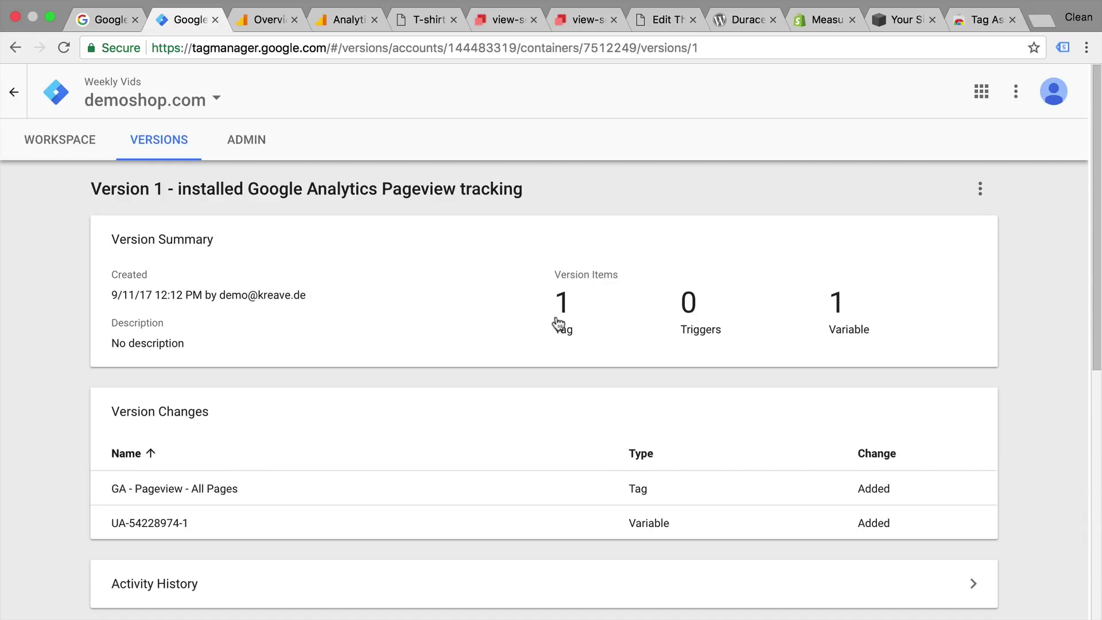
Step: Reload the T-shirts page, then return to the Tag Manager workspace overview with Version 1 live
left_click(418, 21)
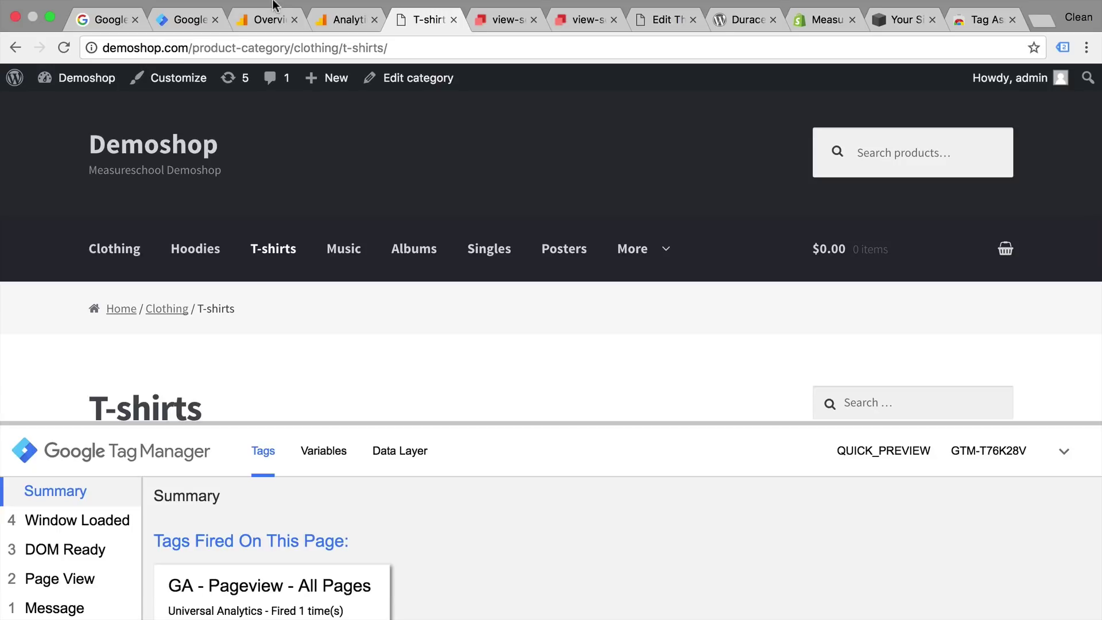
key("super+r")
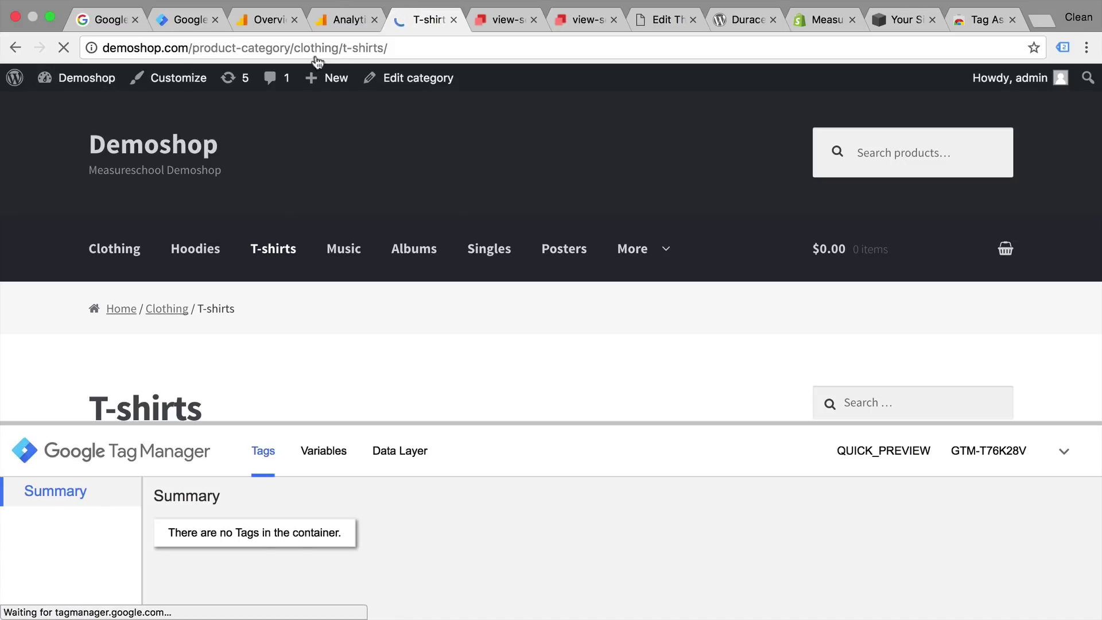
left_click(182, 19)
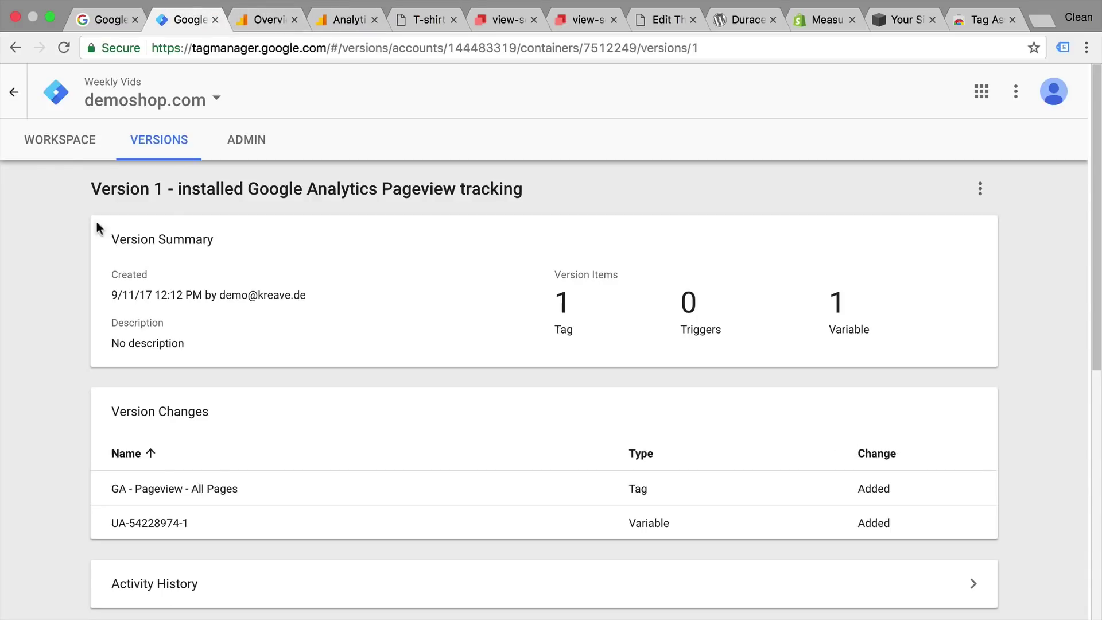
left_click(50, 136)
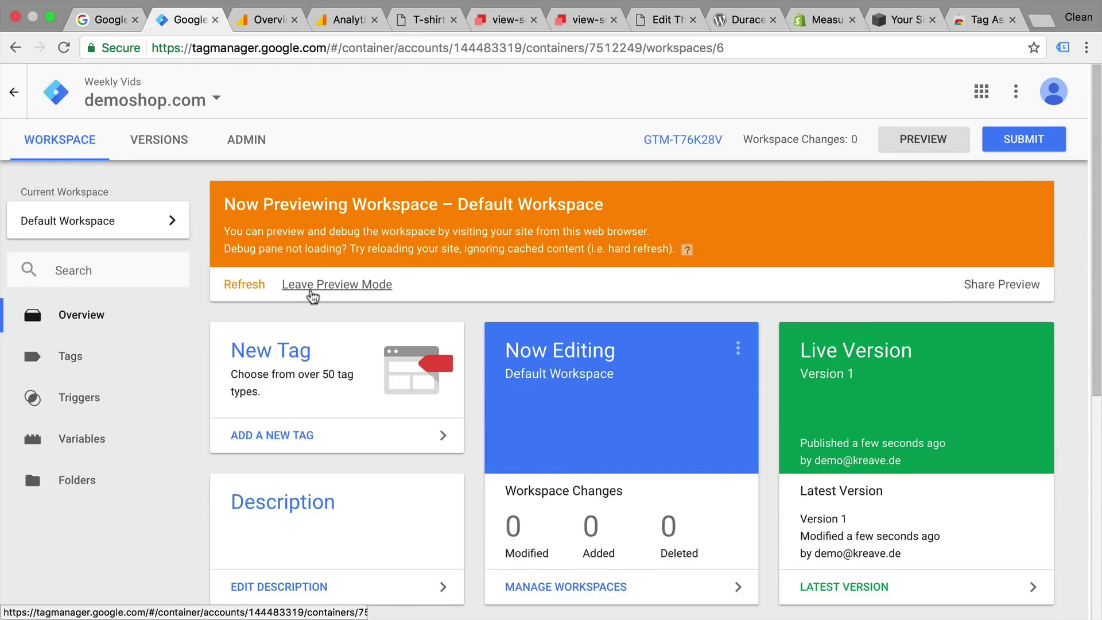
Step: Leave GTM preview mode and reload the T-shirts page without preview
left_click(337, 292)
left_click(456, 245)
left_click(429, 19)
key("super+r")
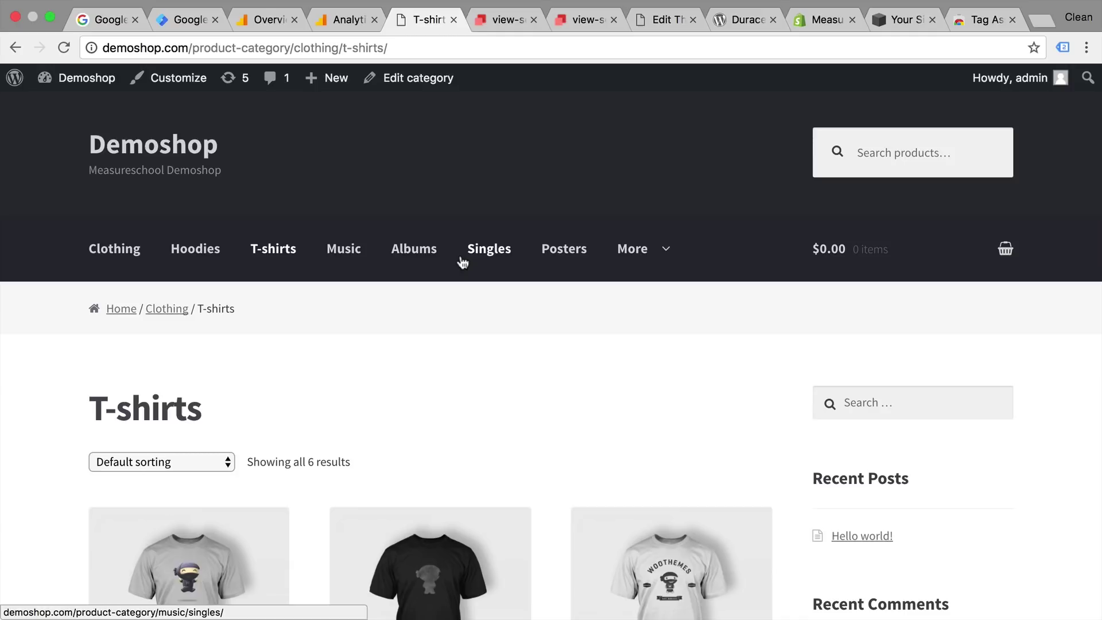
Step: Confirm in Tag Assistant that UA-54228974-1 and GTM-T76K28V fire, check Real-Time, then return to Tag Manager
left_click(1062, 49)
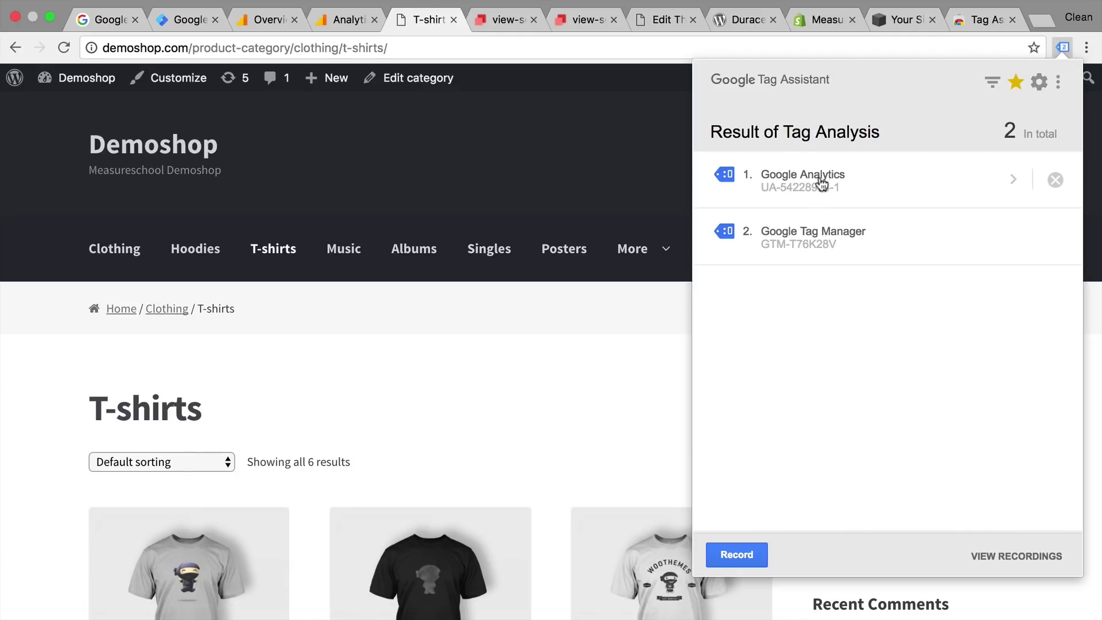
left_click(414, 155)
left_click(265, 20)
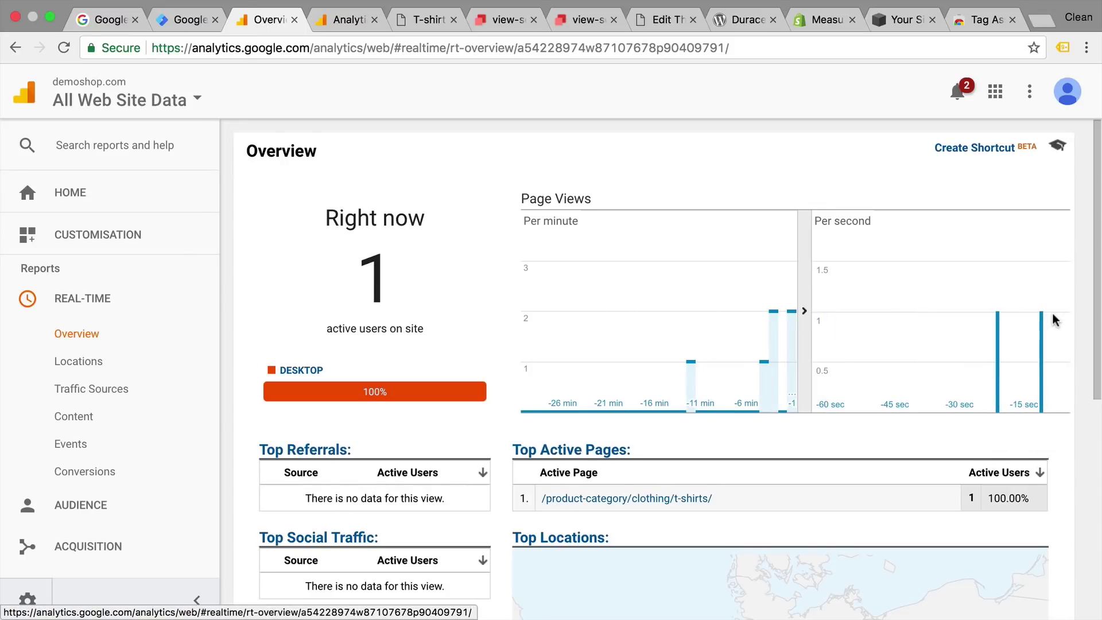
left_click(93, 20)
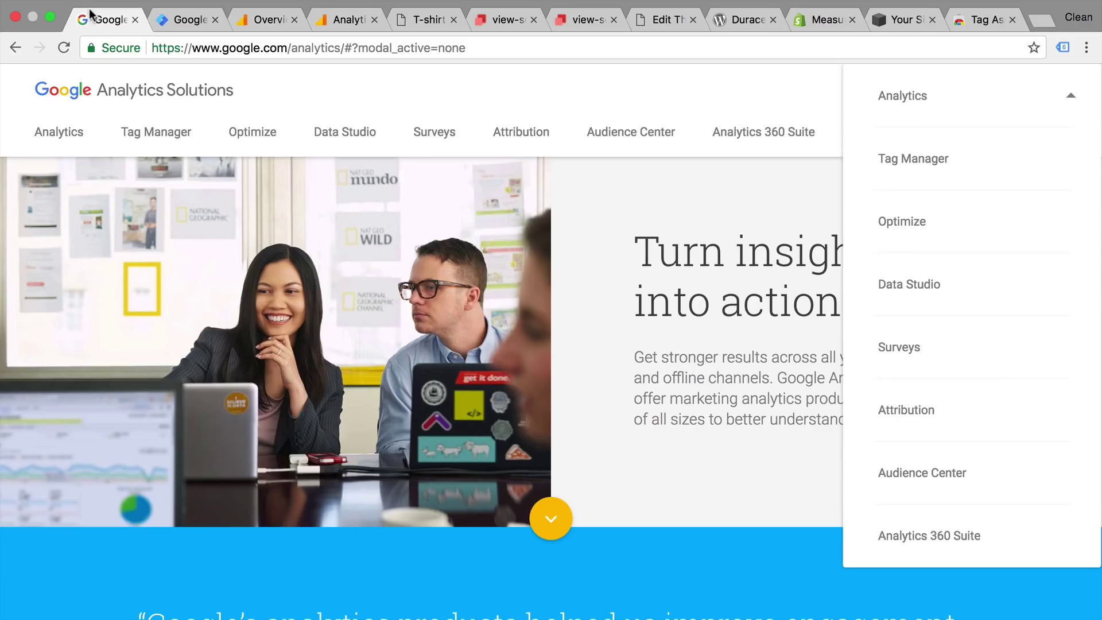
left_click(173, 21)
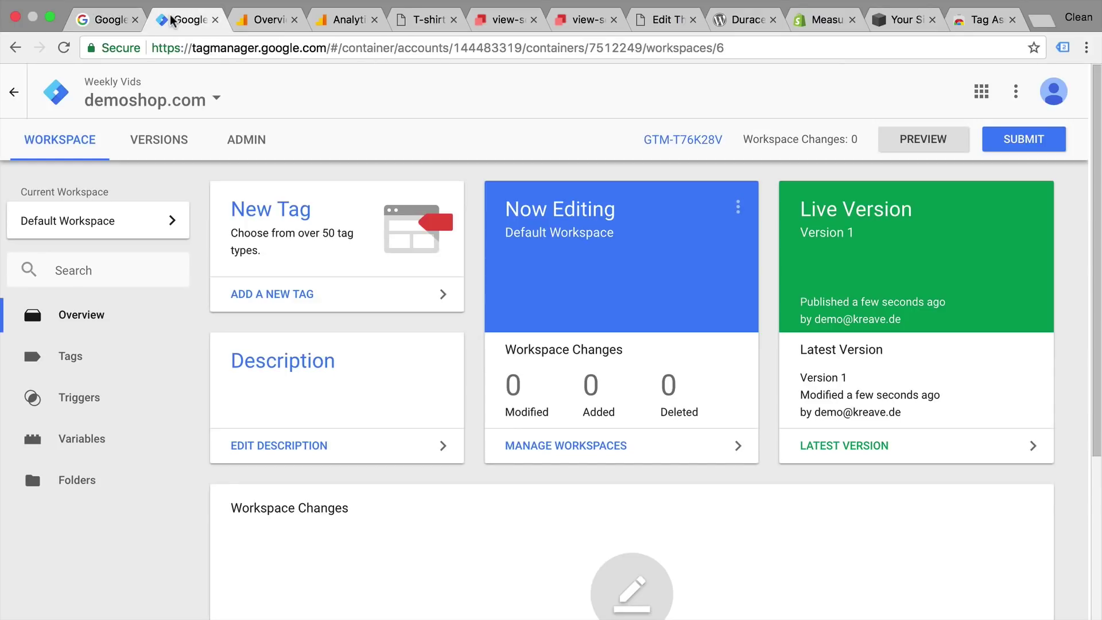